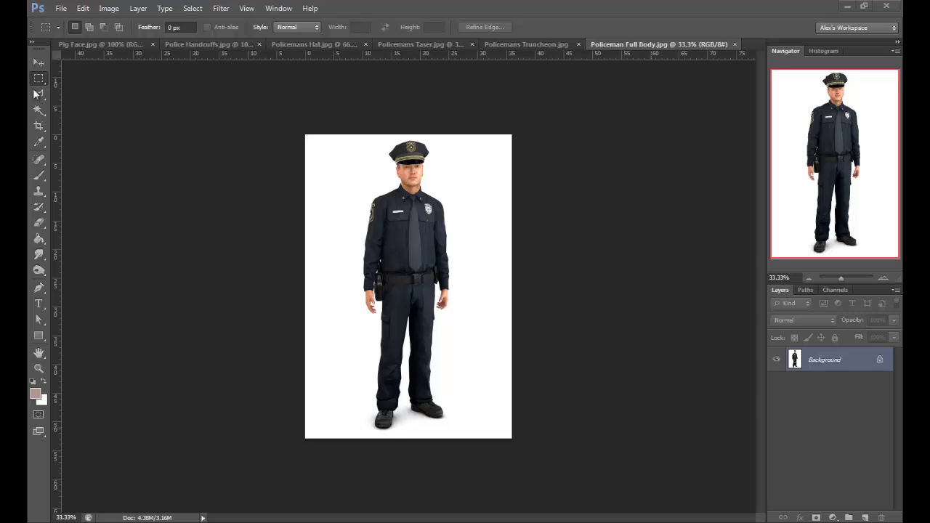
Step: Erase the policeman's head and hat with a large hard eraser, then bring up Pig Face.jpg
click(40, 227)
click(87, 27)
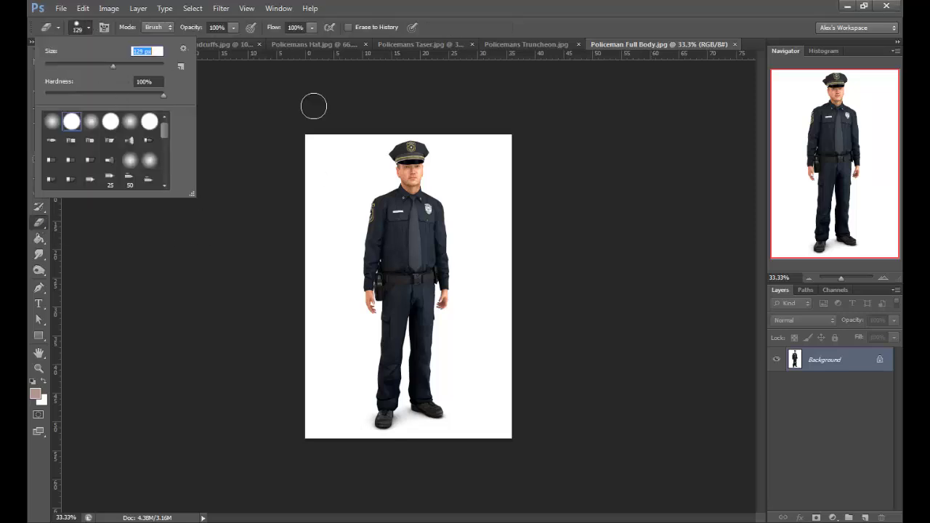
mouse_move(408, 172)
mouse_down()
mouse_move(421, 162)
mouse_move(418, 175)
mouse_up()
key(v)
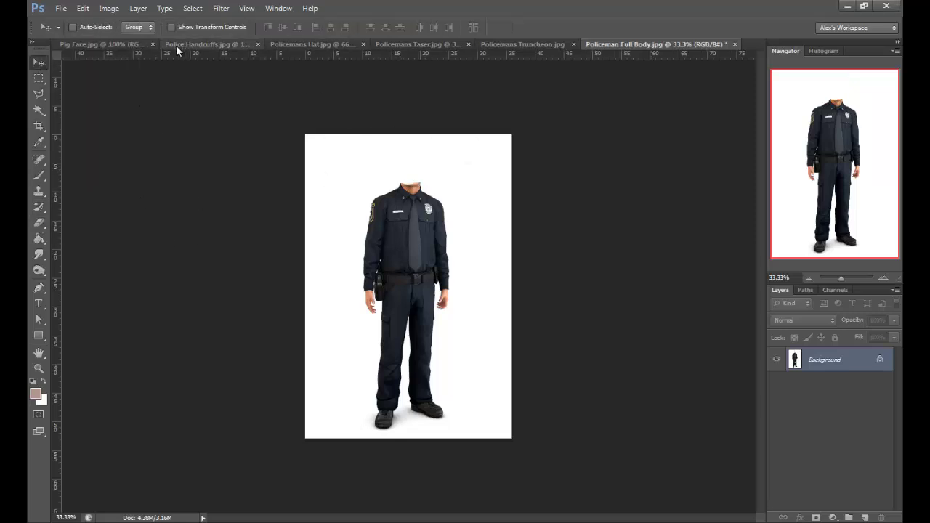
click(131, 44)
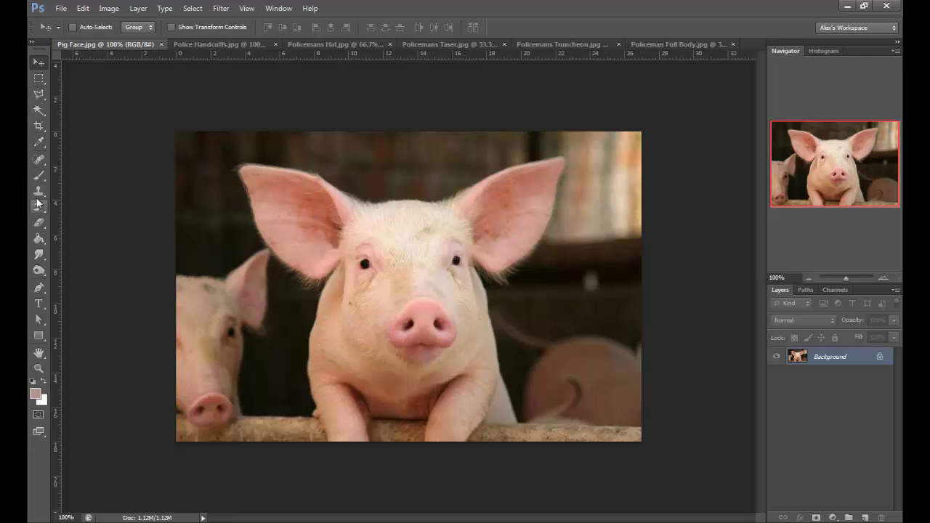
Step: Trace the pig's head and shoulders with the Magnetic Lasso and return to Policeman Full Body.jpg
click(39, 93)
drag(39, 94, 95, 119)
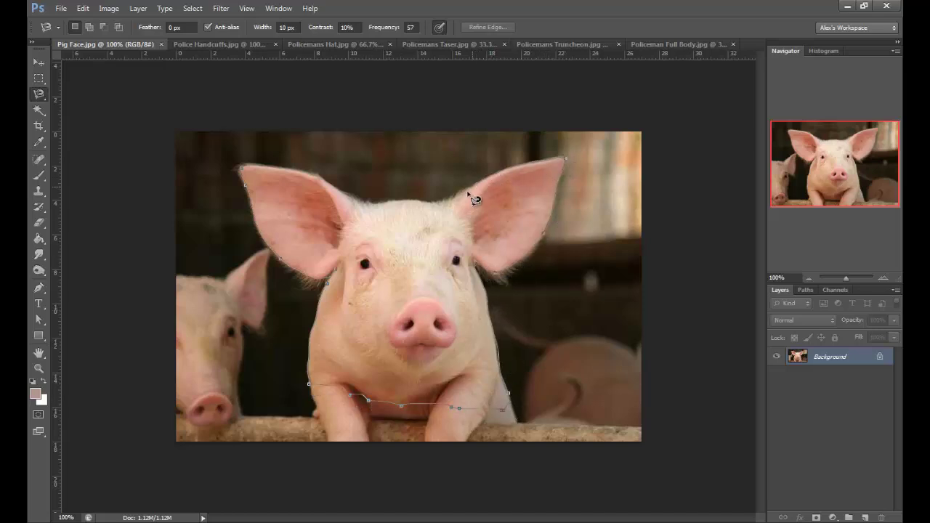
click(245, 168)
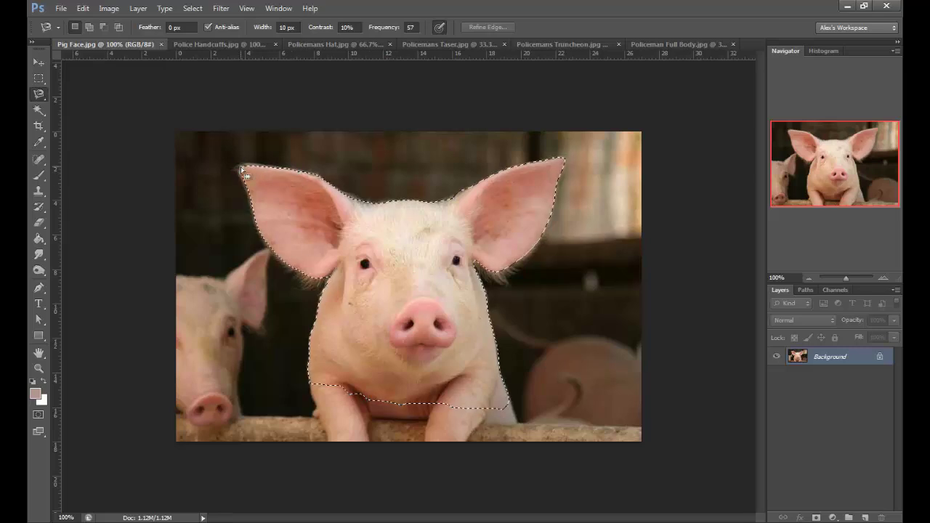
click(637, 45)
Step: Paste the pig into the policeman image, move it up over the torso and zoom in
key(ctrl+v)
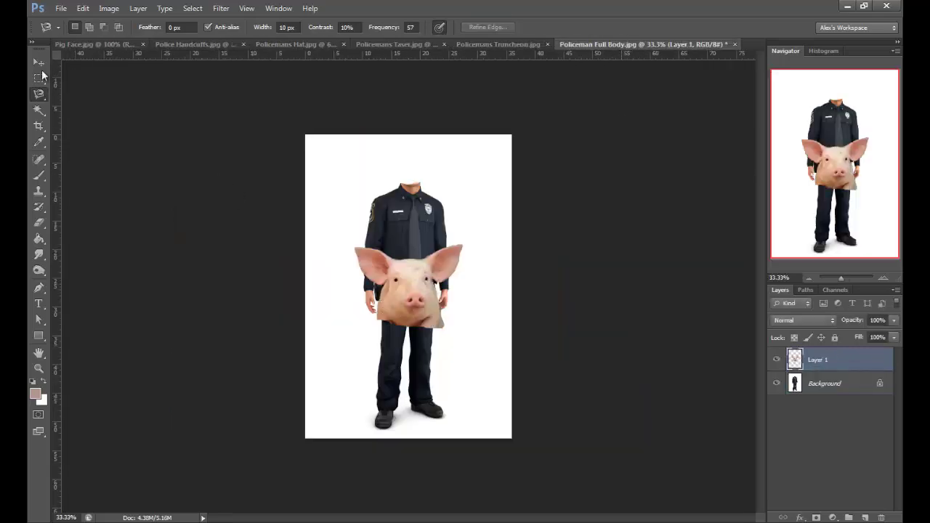
key(v)
drag(465, 361, 465, 278)
key(ctrl+plus)
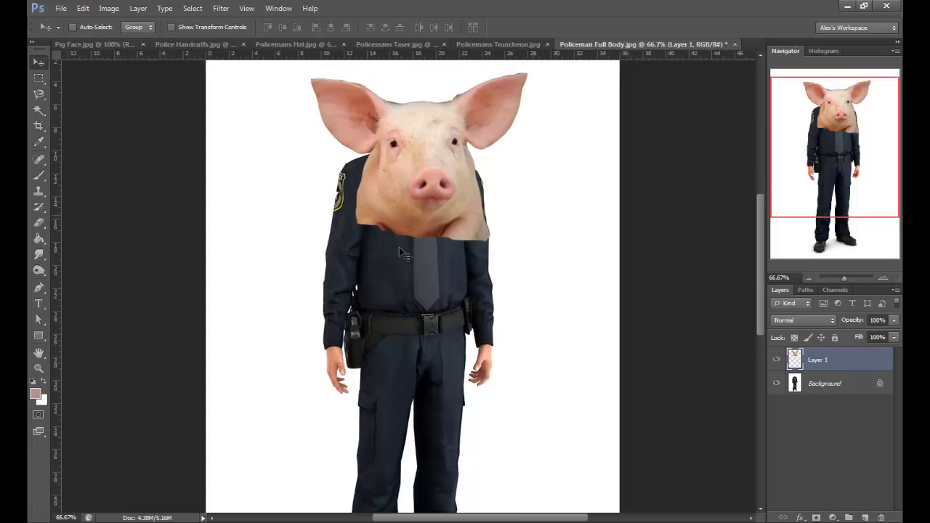
key(ctrl+plus)
Step: Hide the Background layer and erase the pig's chin and shoulders, then shrink the eraser
click(775, 383)
key(e)
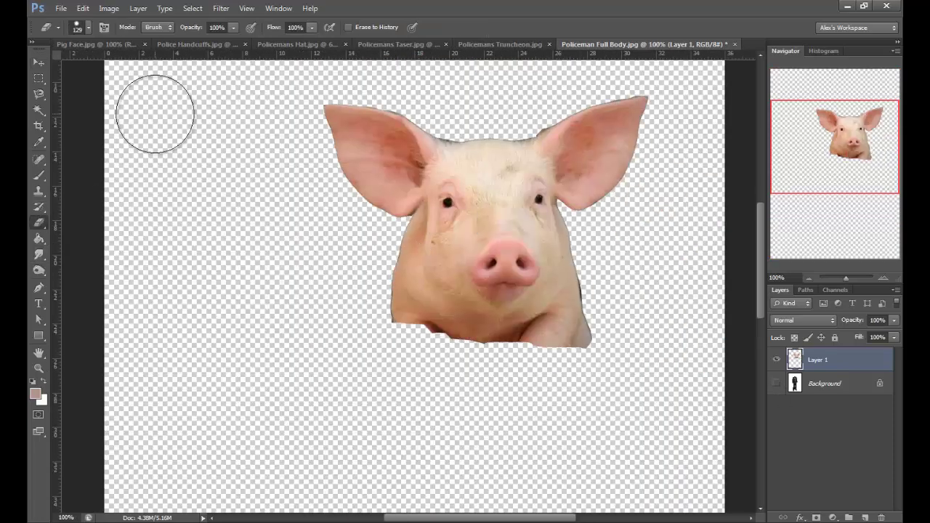
click(88, 27)
mouse_move(450, 320)
mouse_down()
mouse_move(507, 362)
mouse_move(600, 332)
mouse_up()
click(88, 28)
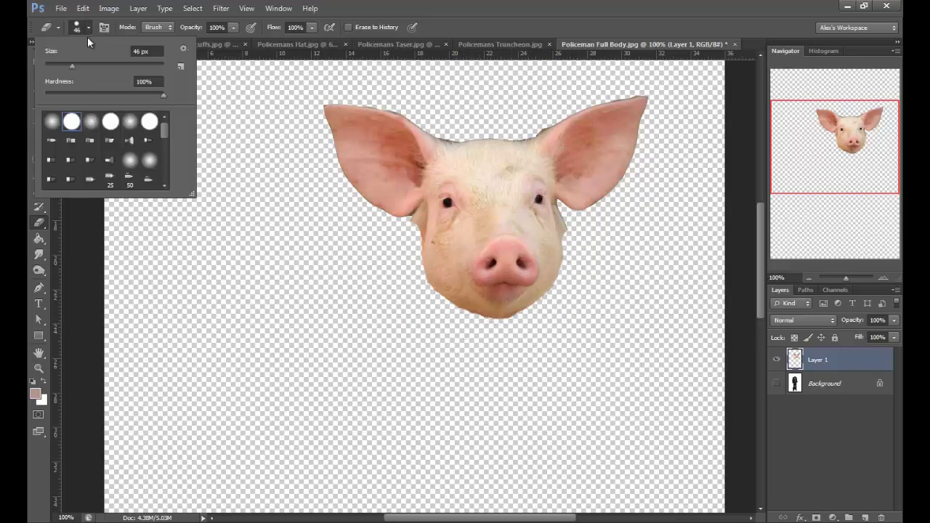
key(Return)
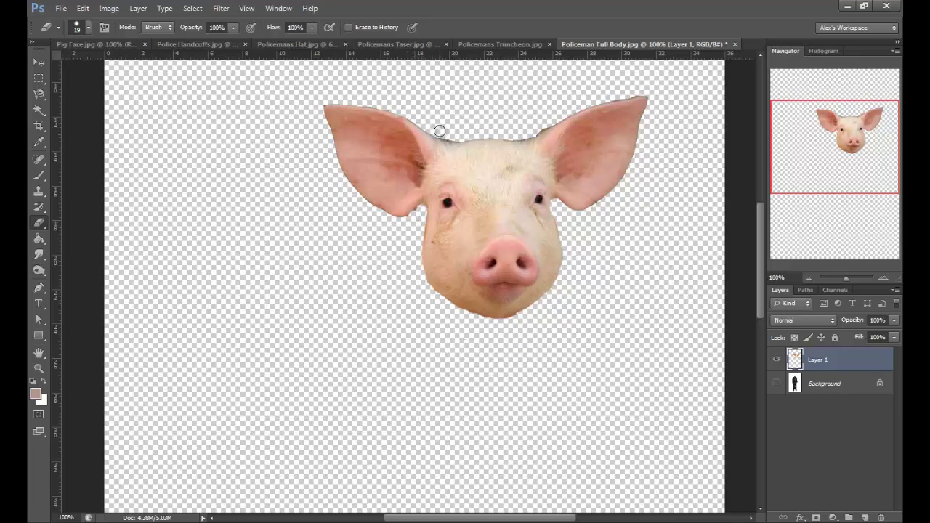
Step: Show the Background again and Free Transform the pig head smaller onto the policeman's neck
click(776, 382)
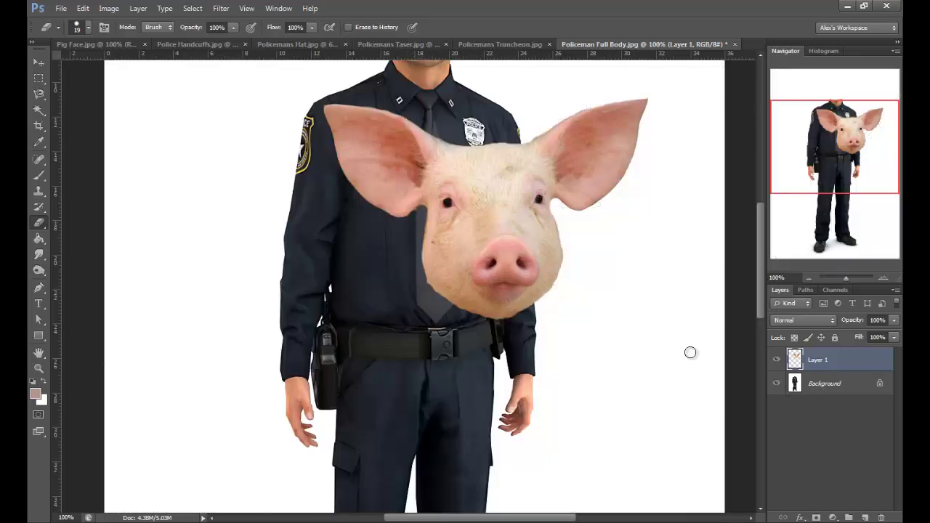
key(ctrl+t)
drag(322, 97, 382, 139)
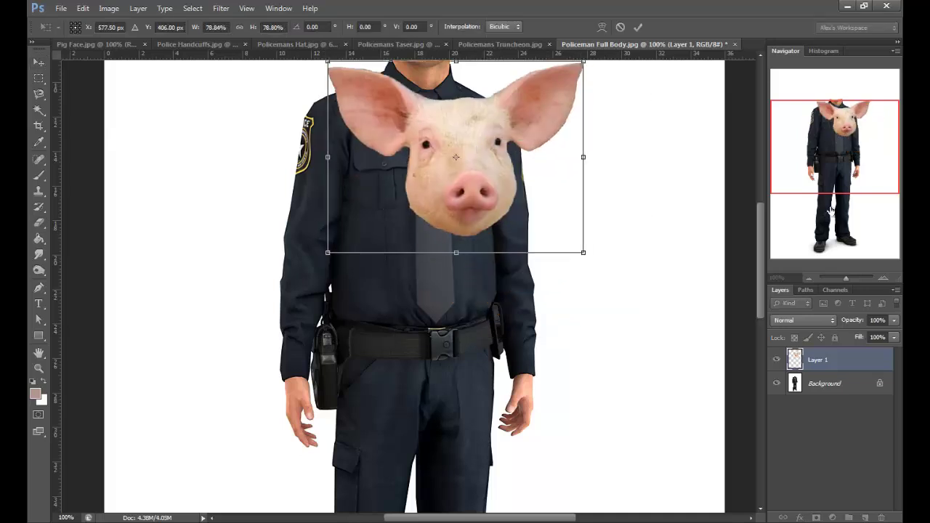
mouse_move(508, 218)
mouse_down()
mouse_move(491, 180)
mouse_move(511, 88)
mouse_up()
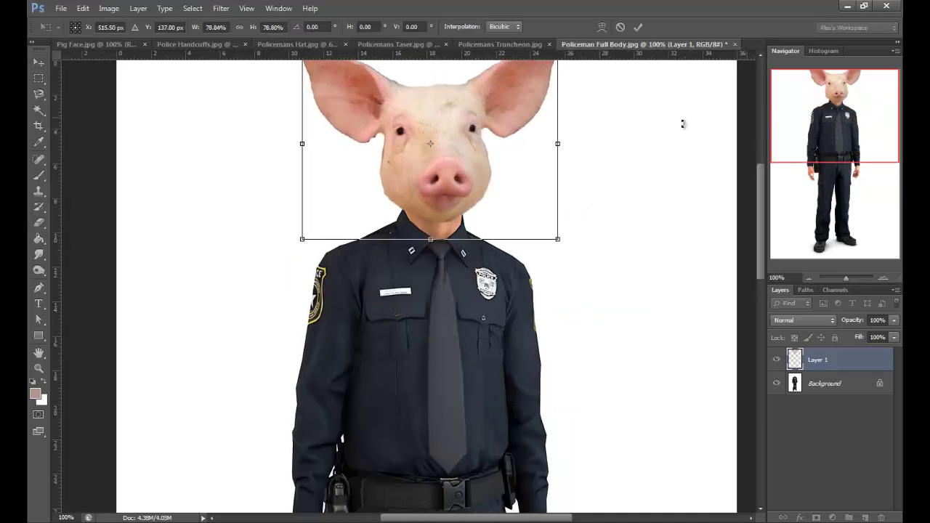
key(Return)
key(ctrl+minus)
key(ctrl+minus)
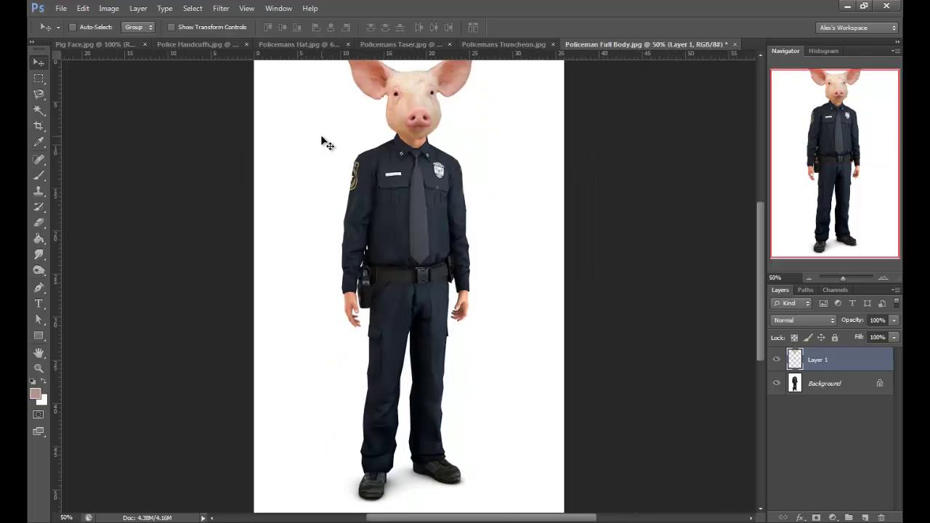
key(ctrl+minus)
click(82, 8)
Step: Enlarge the canvas height to 1600 pixels
mouse_move(109, 8)
click(149, 106)
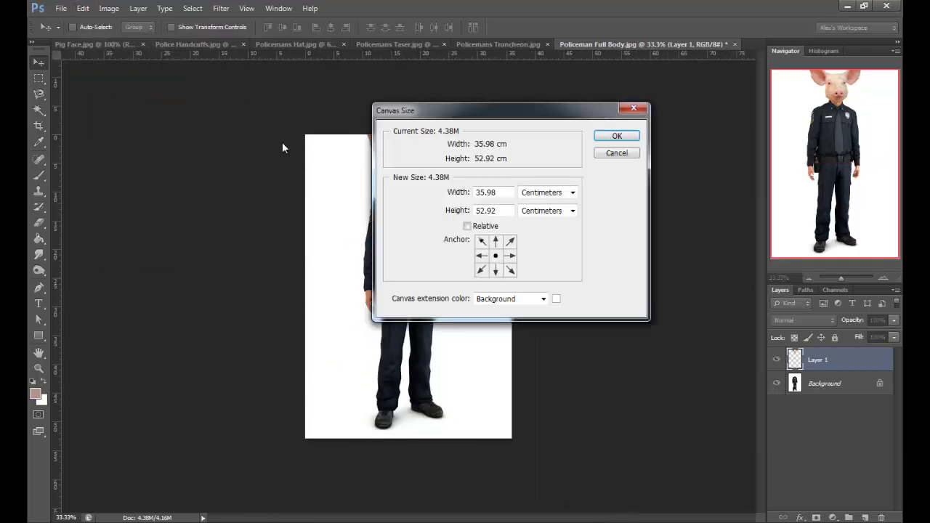
click(560, 210)
click(534, 232)
text(1)
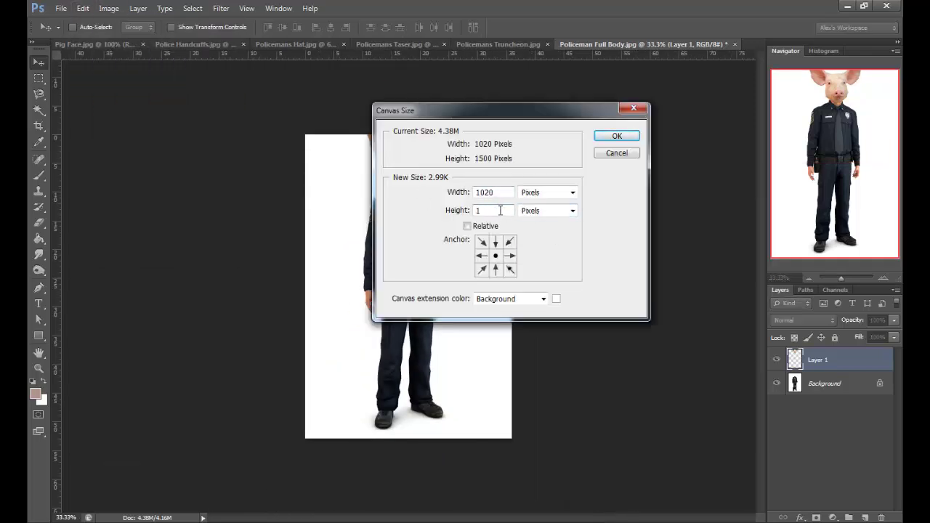
text(600)
key(Return)
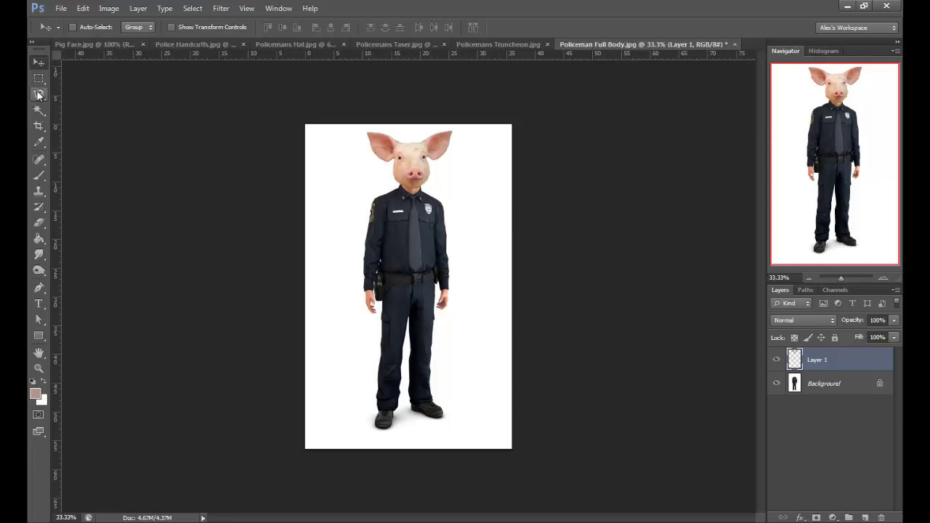
Step: Unlock the Background layer, select both layers and move the figure down the canvas
double_click(889, 378)
key(Return)
shift+click(836, 360)
drag(397, 246, 396, 254)
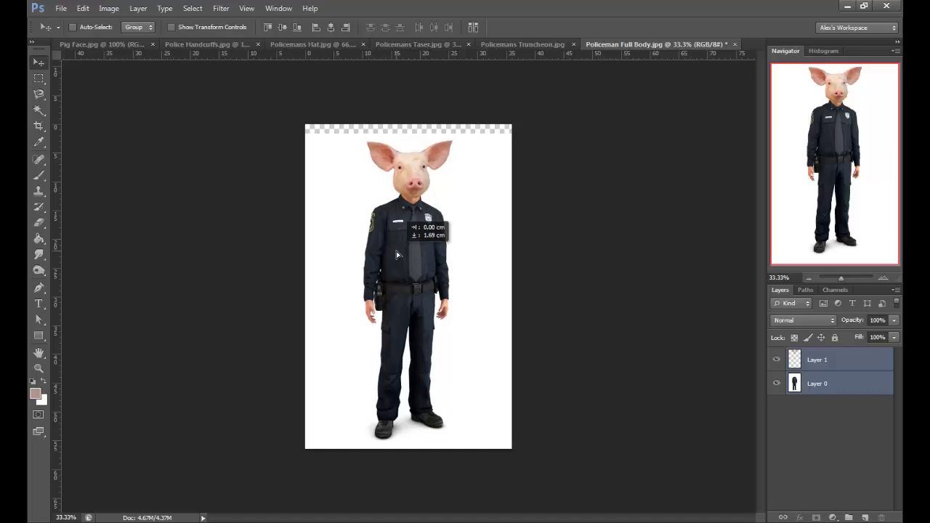
Step: Fill the new transparent top strip with white using the Paint Bucket
key(alt+[)
key(g)
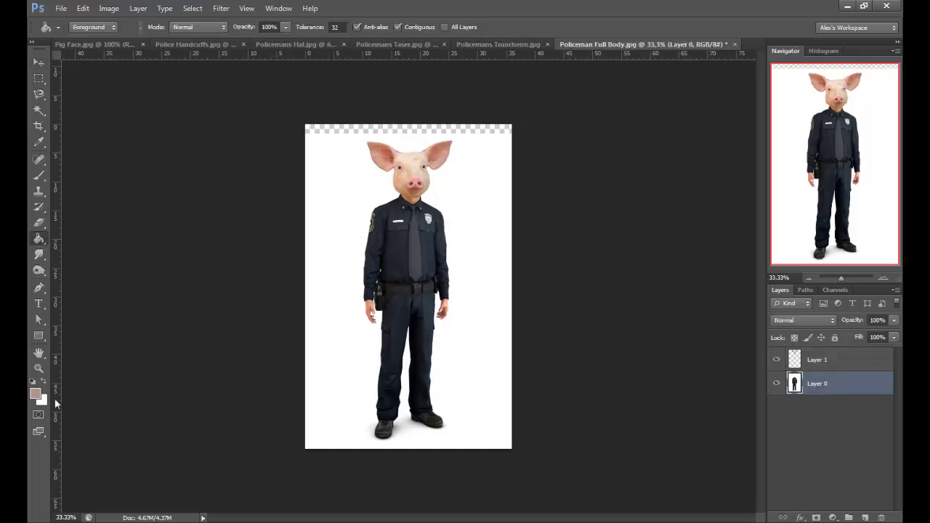
click(43, 399)
click(434, 131)
click(380, 131)
key(x)
click(341, 135)
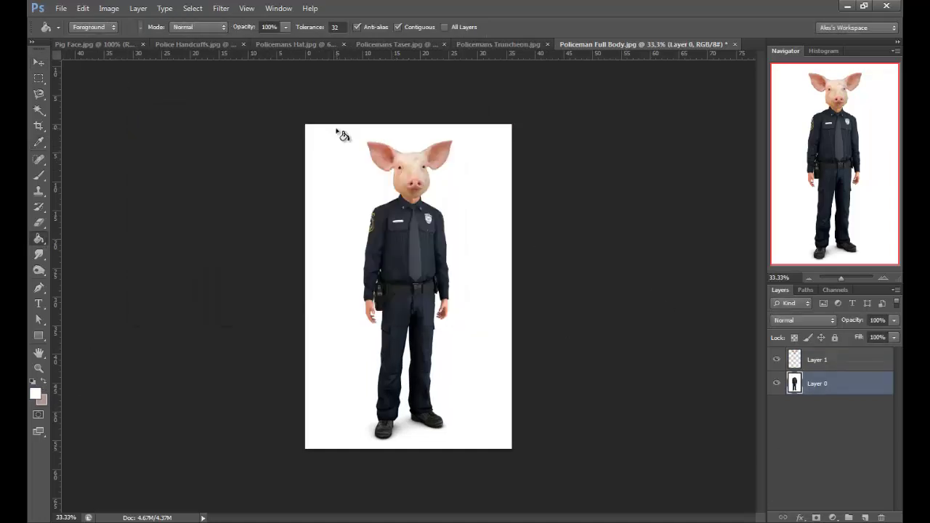
click(39, 63)
Step: On Policemans Hat.jpg, Magic-Erase the white background and the dark jacket areas
click(303, 45)
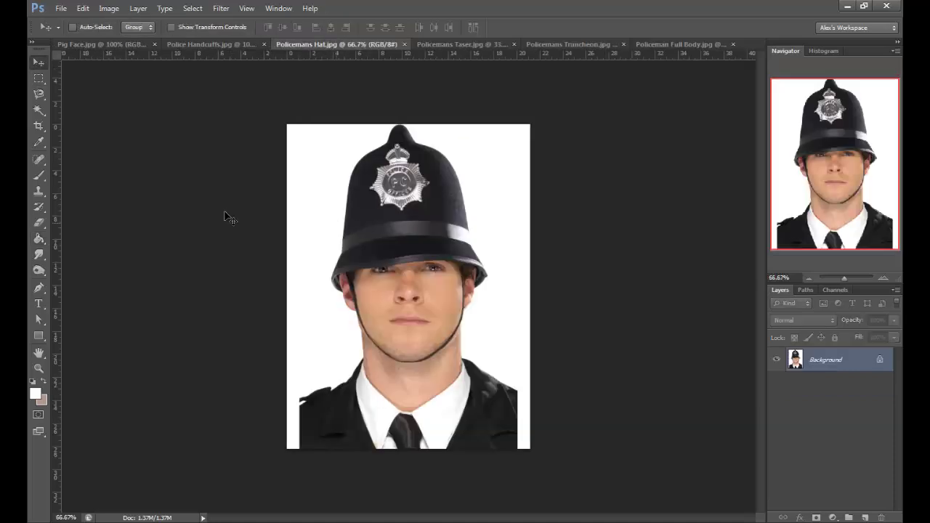
click(39, 222)
click(316, 190)
click(381, 402)
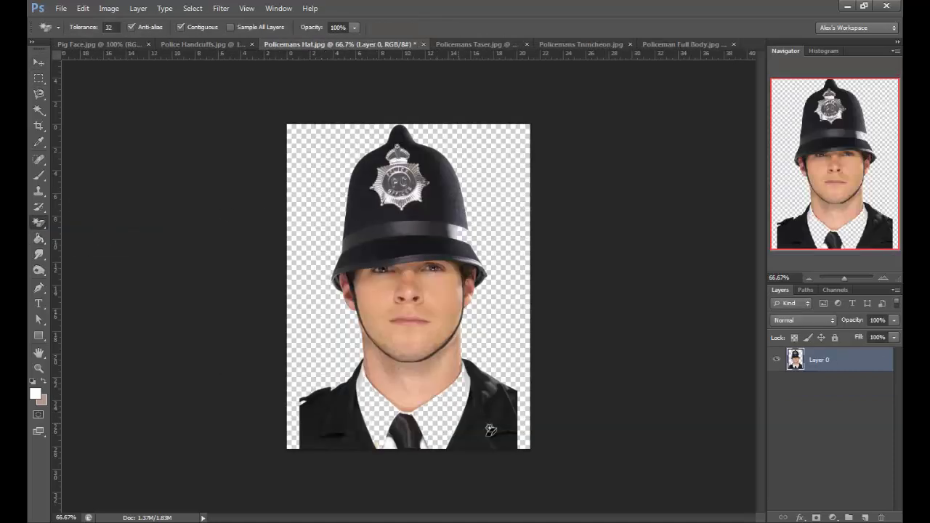
click(494, 421)
click(327, 414)
Step: Zoom in and Magic-Erase the neck skin below the chin and specks near the jaw
key(shift+e)
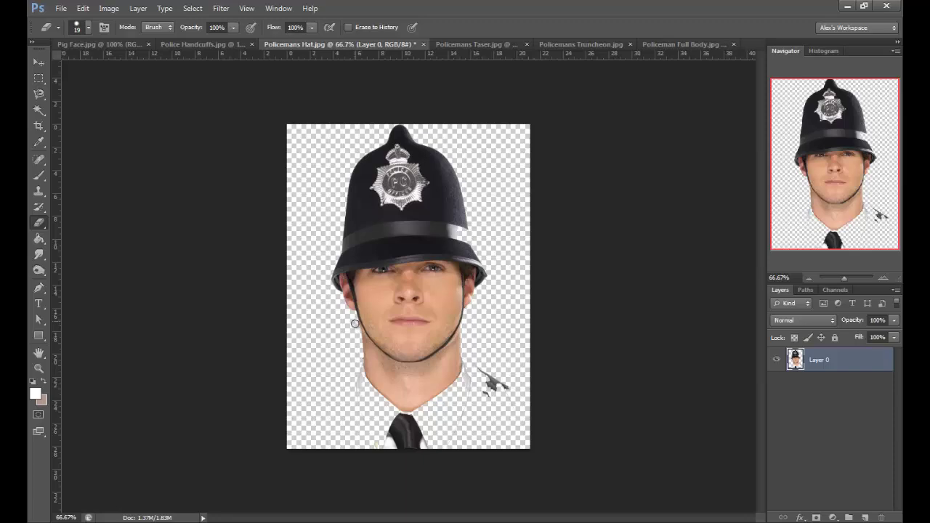
key(ctrl+plus)
key(ctrl+plus)
key(ctrl+plus)
scroll(633, 216, down, 5)
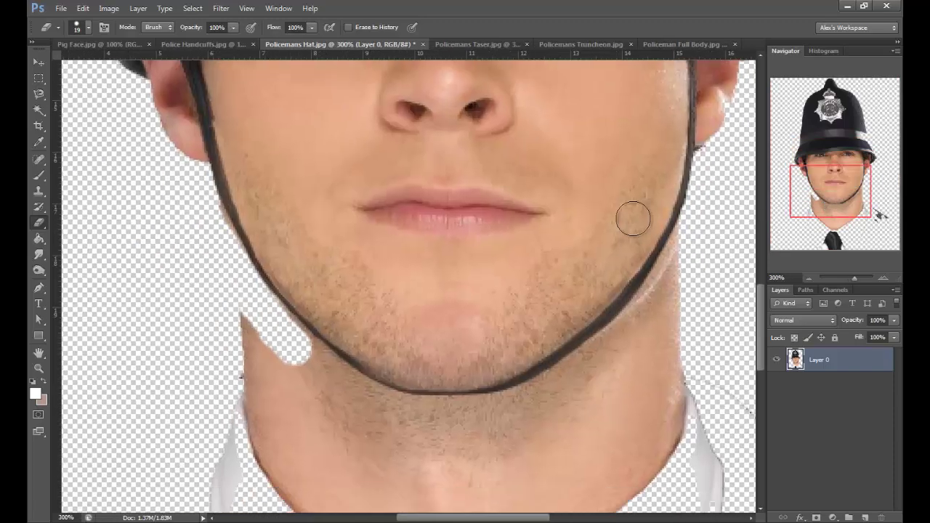
scroll(216, 223, down, 1)
right_click(39, 222)
click(80, 245)
click(363, 371)
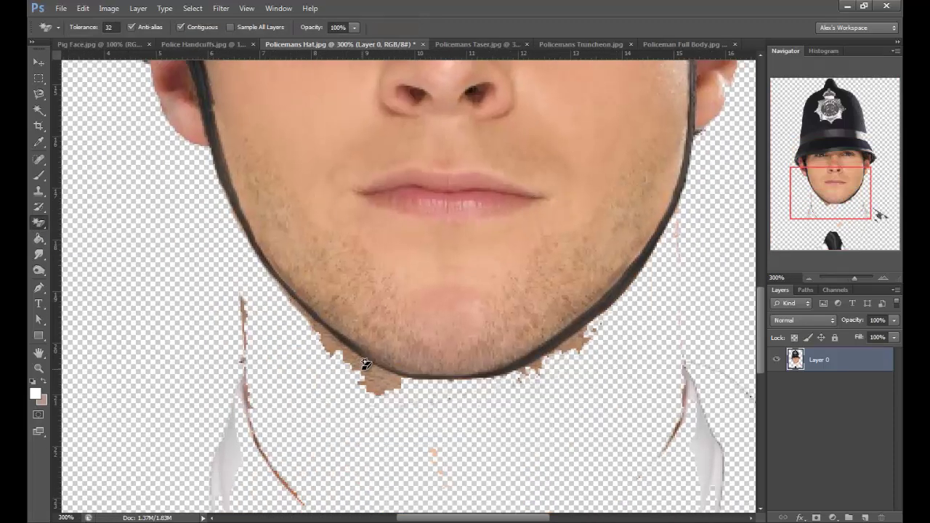
click(581, 338)
Step: Magic-Erase the lower face, nose bridge, left cheek and left ear skin, undoing an accidental hat erasure
scroll(561, 372, up, 1)
scroll(562, 372, up, 4)
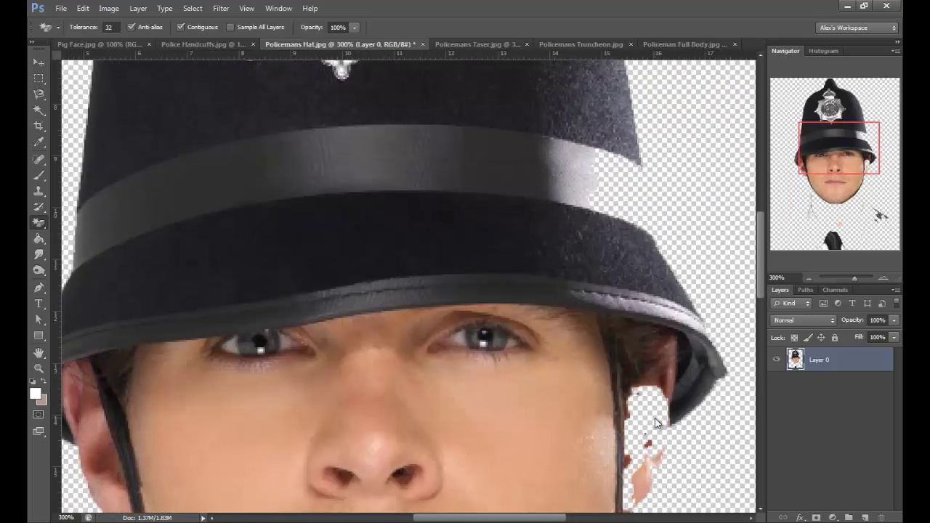
click(421, 407)
scroll(422, 221, down, 2)
click(421, 220)
click(363, 210)
key(ctrl+z)
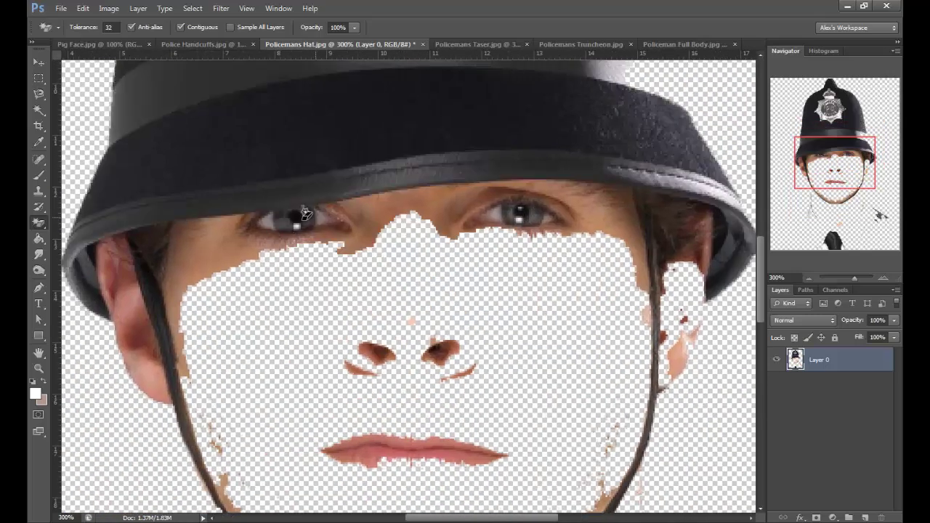
click(220, 247)
click(131, 314)
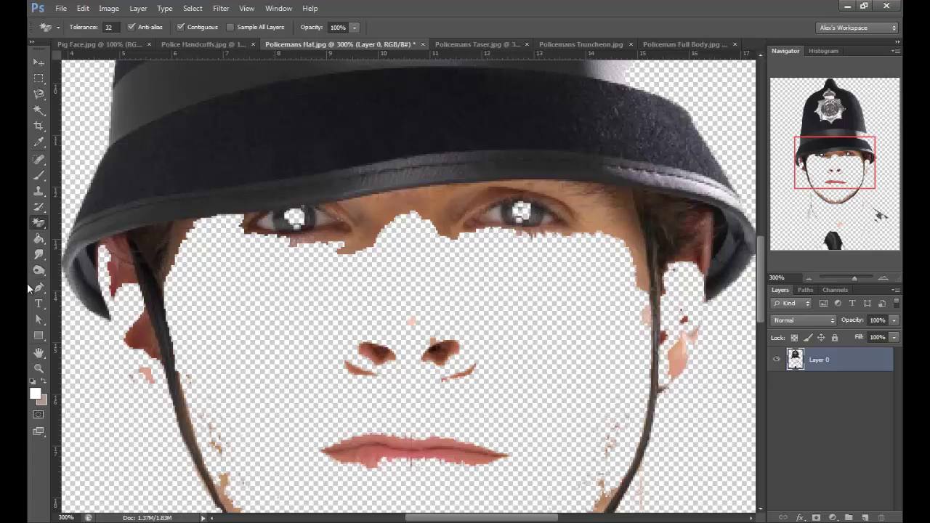
Step: Freehand-erase the ear, temple, cheek, lips, nostrils and hair under the right brim
click(39, 222)
mouse_move(123, 298)
mouse_down()
mouse_move(109, 247)
mouse_move(175, 283)
mouse_move(187, 237)
mouse_move(320, 232)
mouse_move(614, 196)
mouse_move(531, 199)
mouse_move(622, 239)
mouse_move(603, 254)
mouse_move(538, 197)
mouse_move(297, 243)
mouse_move(349, 350)
mouse_up()
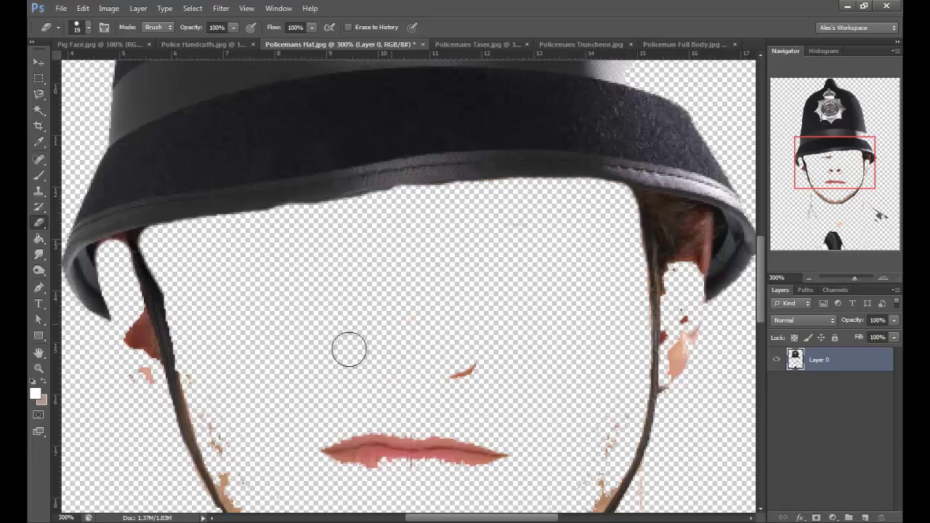
mouse_move(134, 325)
mouse_down()
mouse_move(446, 435)
mouse_move(491, 380)
mouse_up()
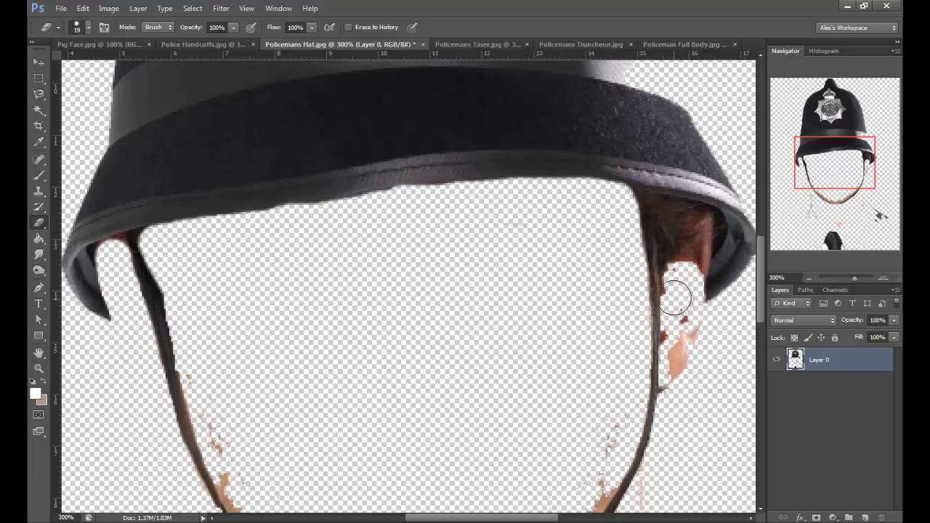
mouse_move(674, 298)
mouse_down()
mouse_move(664, 208)
mouse_move(678, 286)
mouse_move(687, 215)
mouse_move(685, 264)
mouse_up()
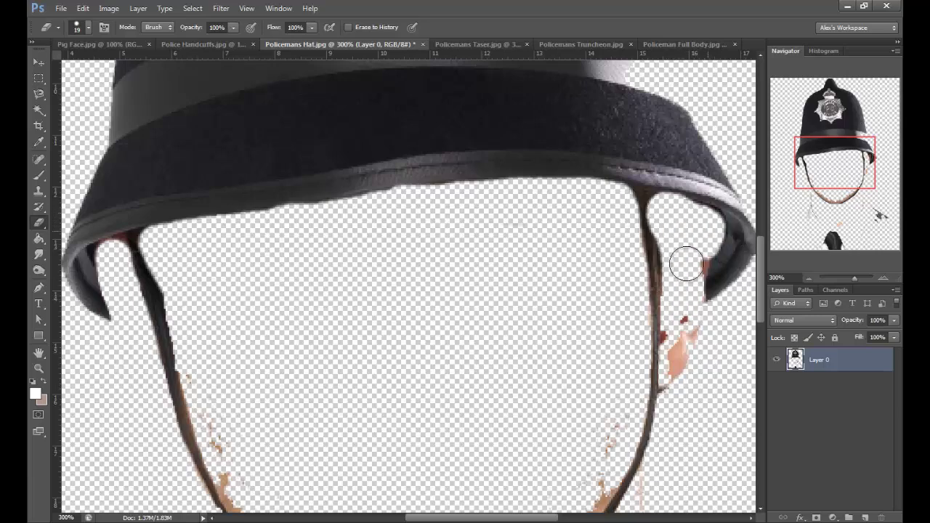
drag(680, 321, 681, 375)
scroll(624, 399, down, 3)
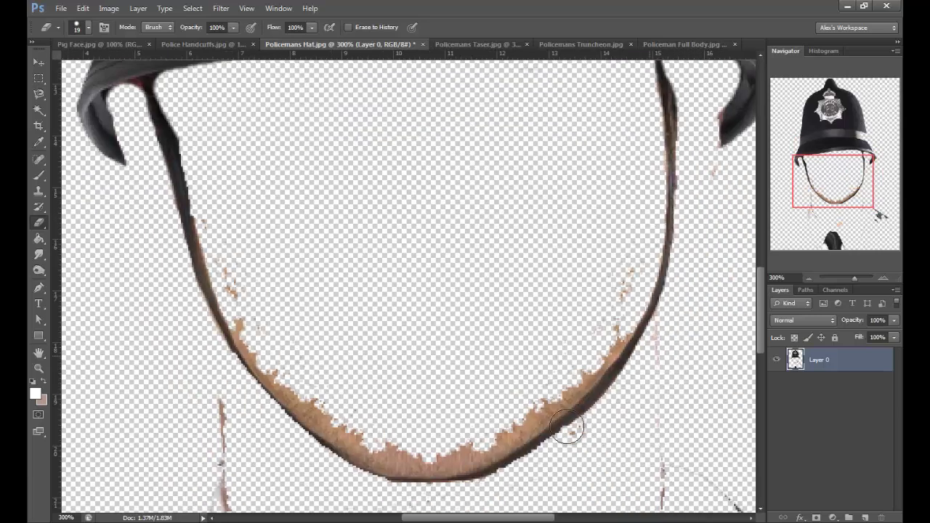
Step: Try Magic-Erasing the brown skin along the chin strap, then undo the chunky results
right_click(46, 226)
click(99, 243)
click(429, 450)
click(254, 363)
click(596, 363)
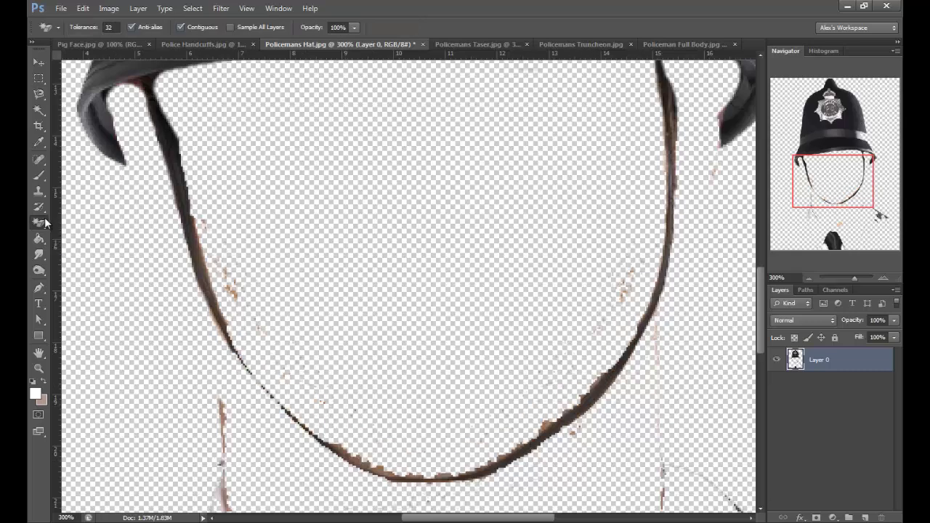
right_click(46, 226)
click(91, 220)
key(ctrl+alt+z)
key(ctrl+alt+z)
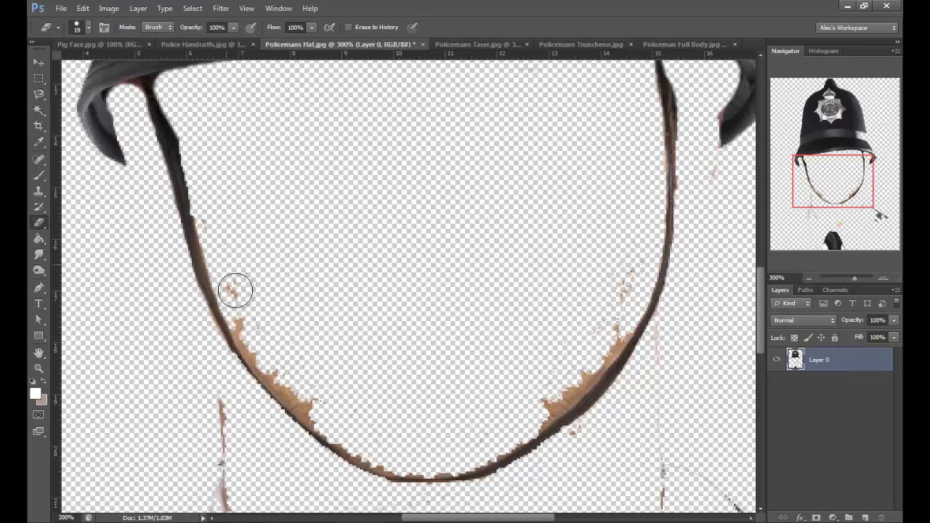
Step: Erase the brown skin patches either side of the strap and the stroke below the chin
drag(265, 354, 349, 432)
mouse_move(621, 323)
mouse_down()
mouse_move(565, 385)
mouse_move(470, 454)
mouse_move(547, 409)
mouse_up()
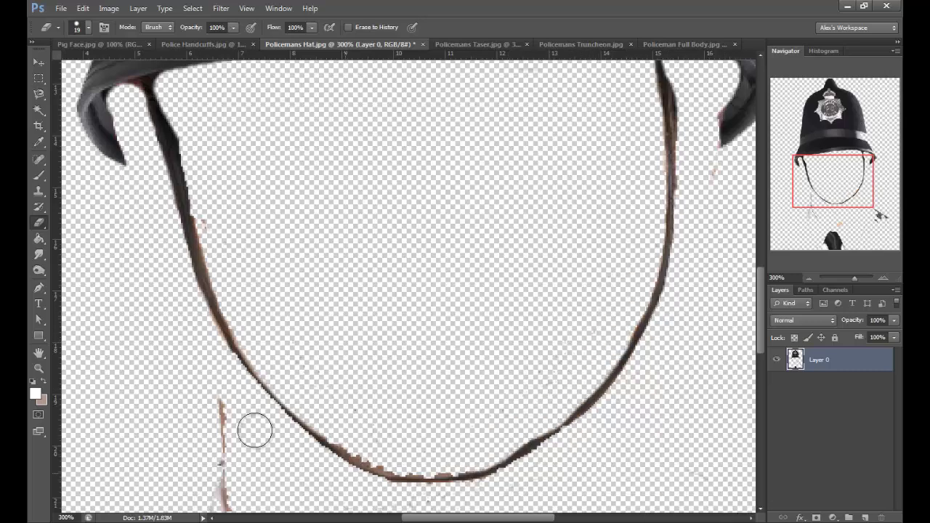
drag(221, 399, 222, 509)
scroll(550, 338, down, 5)
Step: Erase the orange and grey stray marks, stray lines and dark leftover fragments
drag(550, 339, 550, 245)
drag(292, 224, 305, 269)
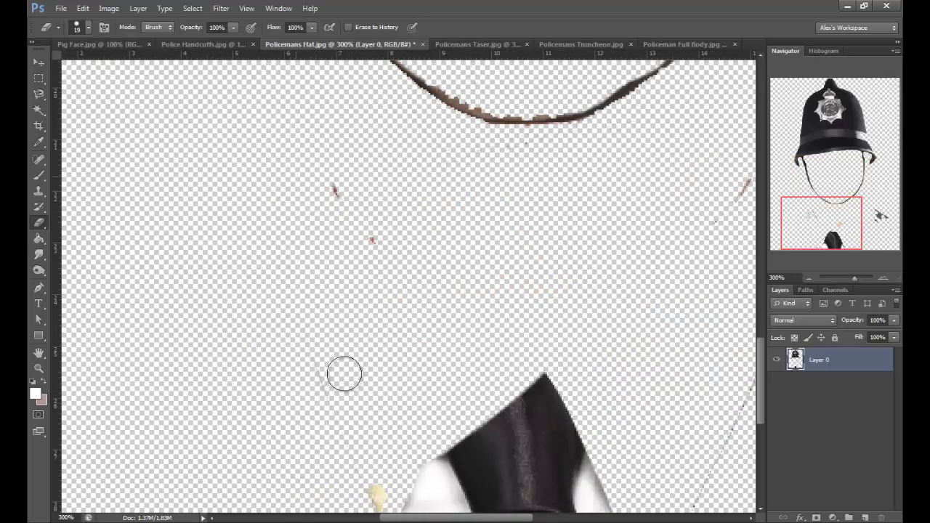
drag(330, 426, 375, 498)
mouse_move(601, 436)
mouse_down()
mouse_move(430, 494)
mouse_move(675, 475)
mouse_up()
scroll(494, 159, right, 5)
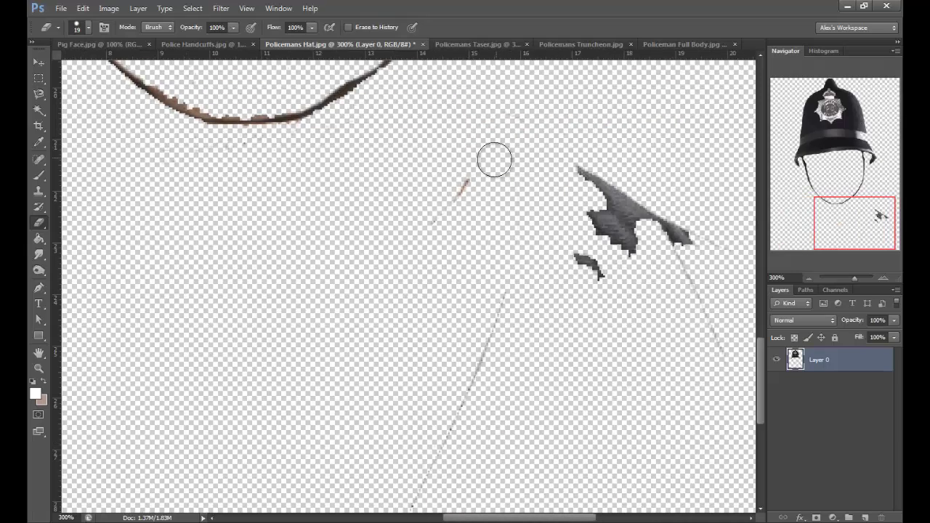
drag(501, 294, 421, 477)
mouse_move(588, 269)
mouse_down()
mouse_move(617, 204)
mouse_move(719, 392)
mouse_up()
mouse_move(854, 223)
mouse_down()
mouse_move(827, 105)
mouse_move(844, 141)
mouse_up()
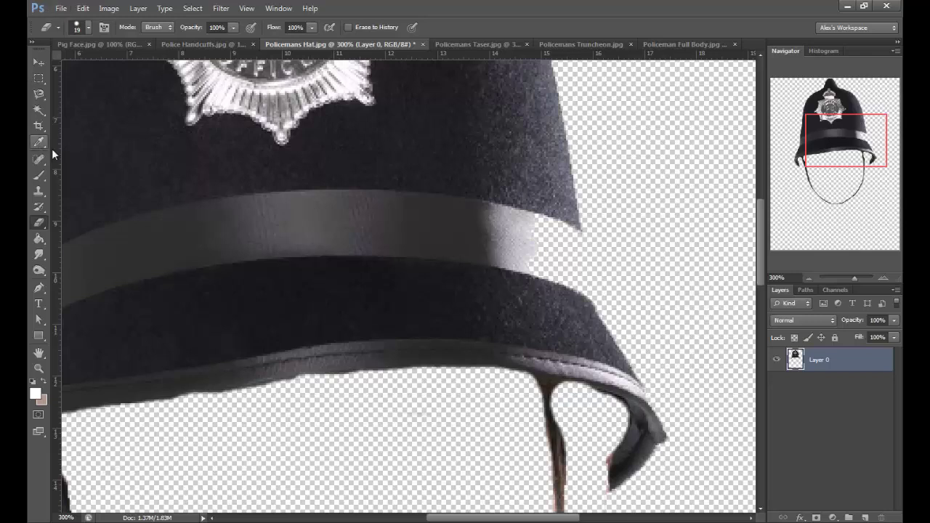
Step: Fill the band's light right end with dark grey using the Paint Bucket
click(39, 176)
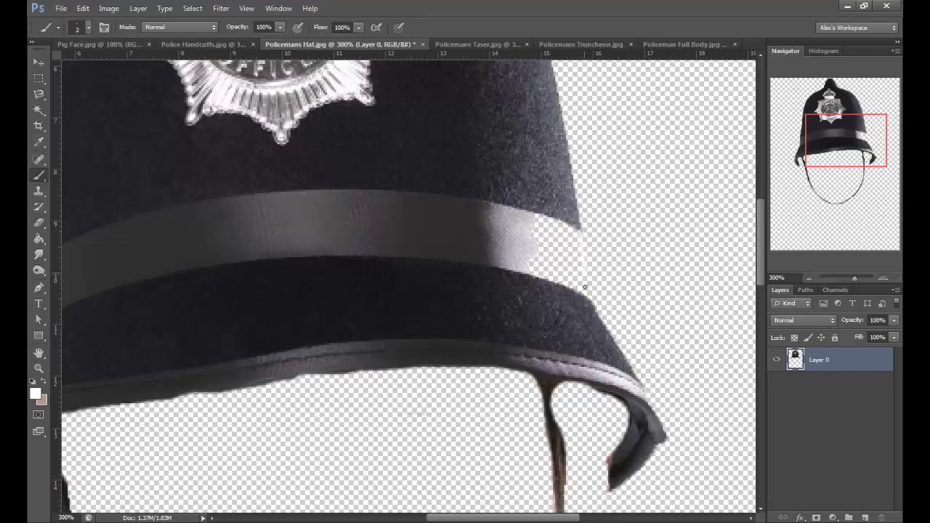
key(g)
click(550, 249)
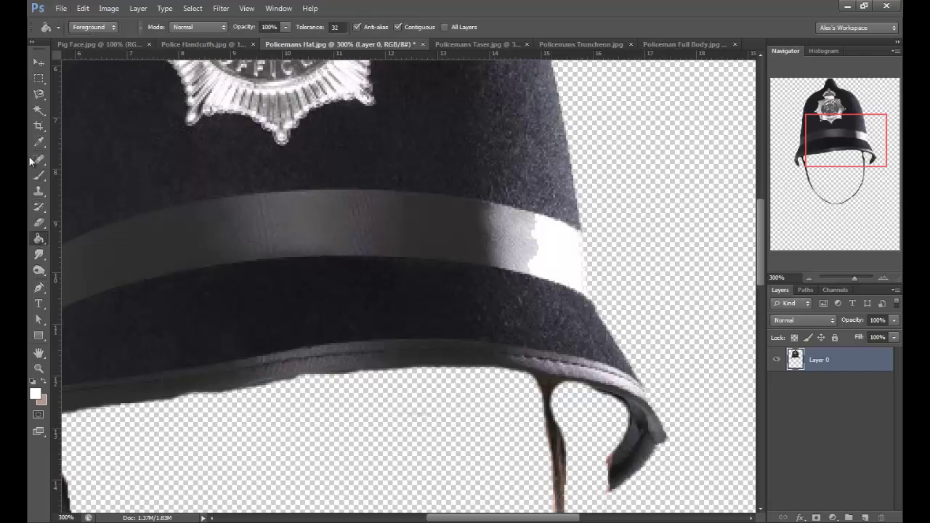
click(35, 393)
click(472, 291)
click(434, 131)
click(552, 251)
click(519, 240)
click(511, 216)
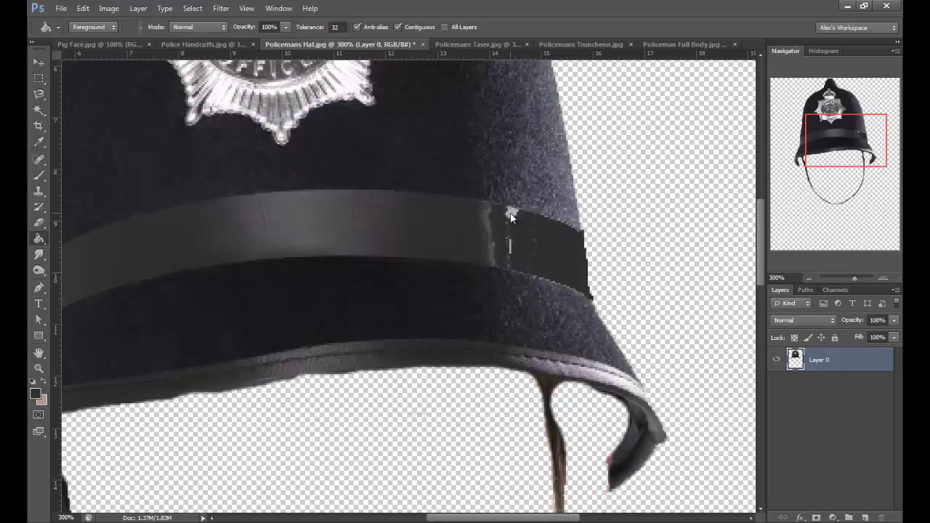
Step: Brush dark grey over the lighter band to even out its colour
click(39, 175)
click(82, 27)
click(425, 228)
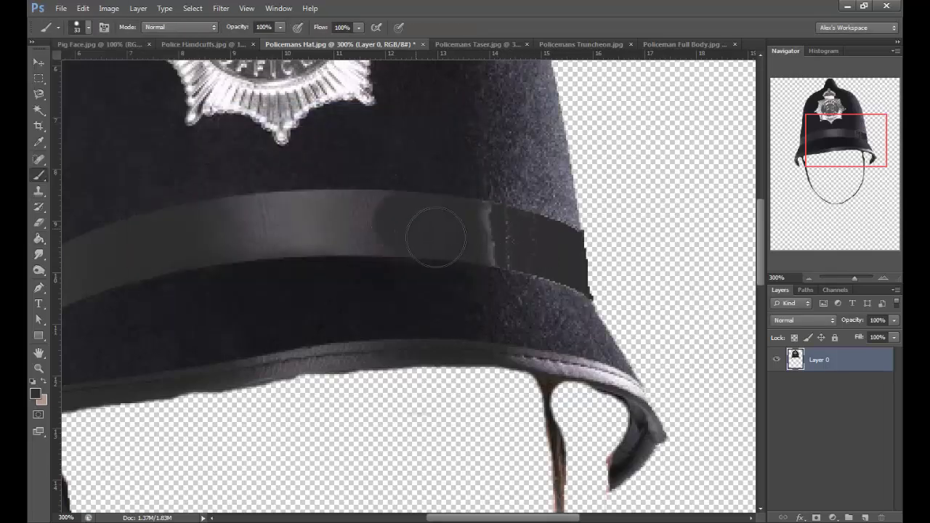
drag(491, 241, 530, 239)
mouse_move(211, 231)
mouse_down()
mouse_move(342, 216)
mouse_move(393, 222)
mouse_up()
drag(823, 161, 789, 161)
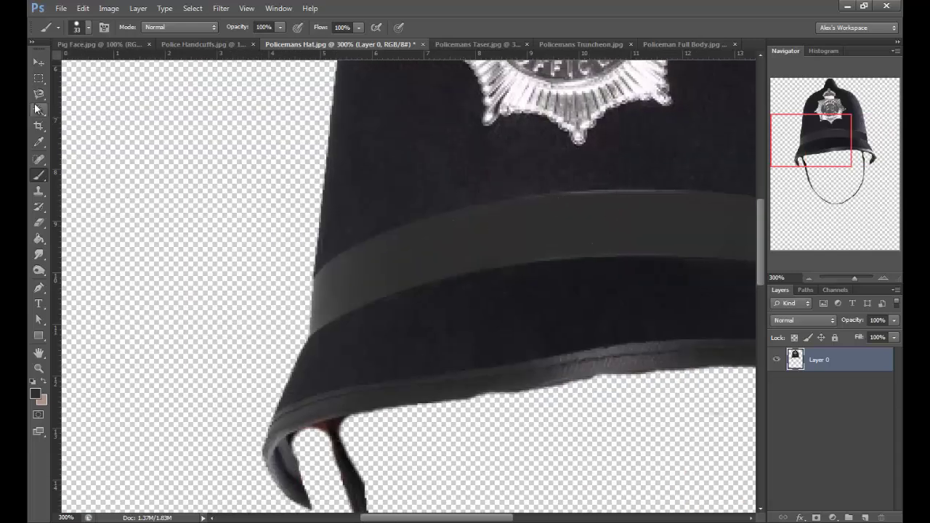
Step: Fit the image on screen and shift the hat down-right within the canvas
key(v)
key(ctrl+0)
drag(406, 240, 420, 274)
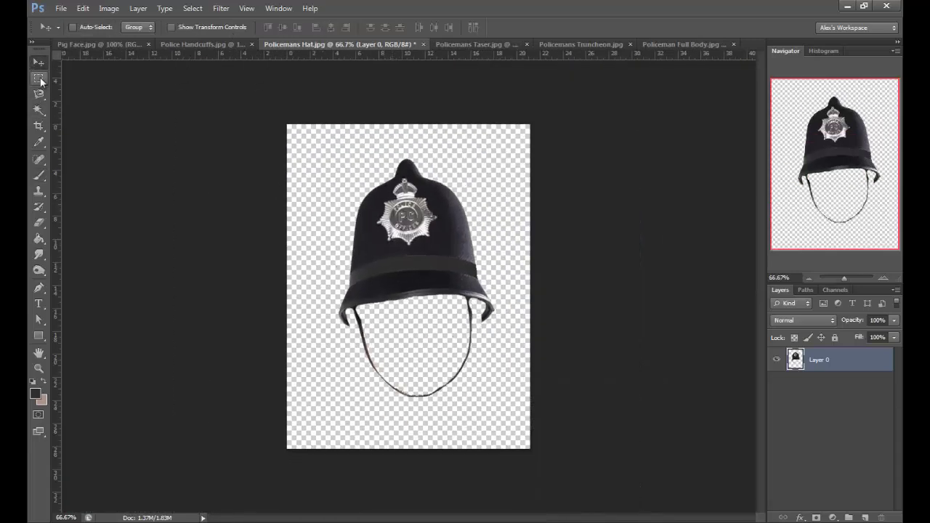
Step: Select the hat with the Polygonal Lasso and bring it into the policeman image above Layer 1
drag(39, 93, 73, 106)
click(212, 70)
click(592, 80)
click(563, 496)
click(251, 454)
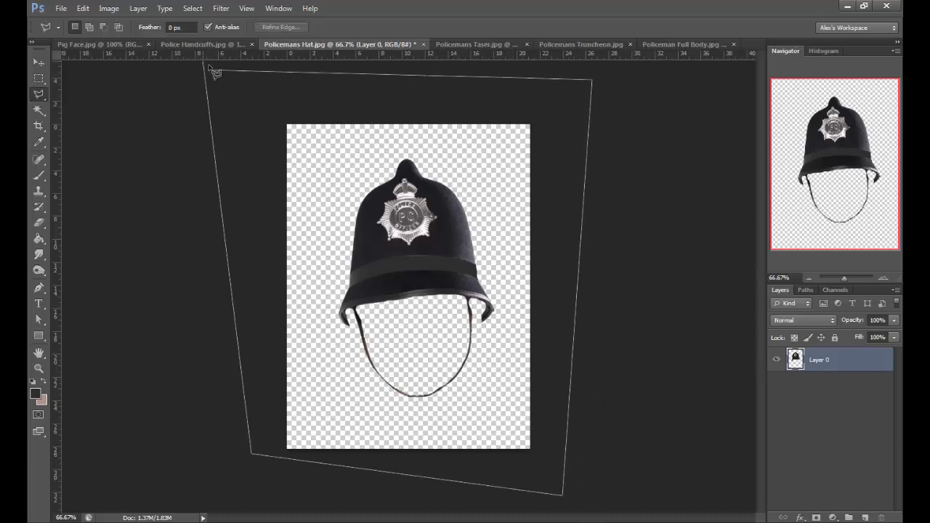
click(211, 68)
click(654, 45)
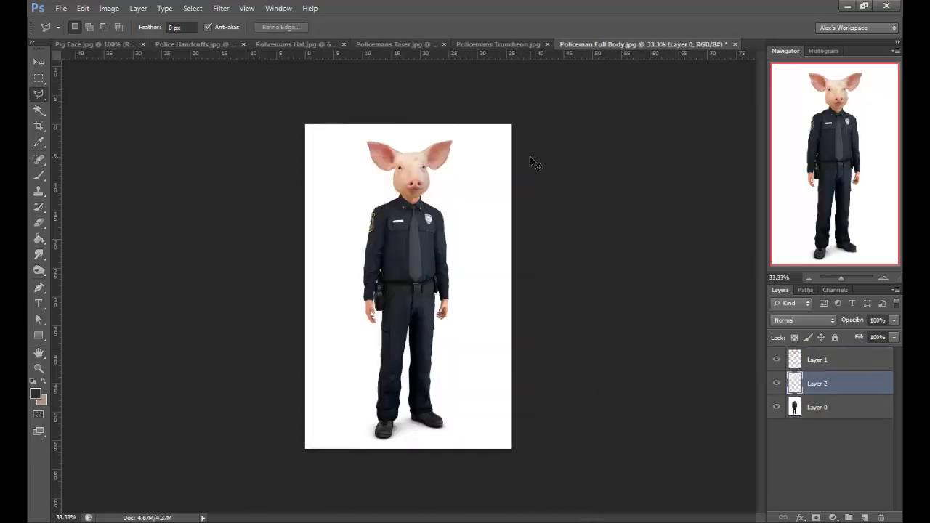
click(38, 61)
drag(410, 240, 436, 342)
drag(821, 382, 821, 358)
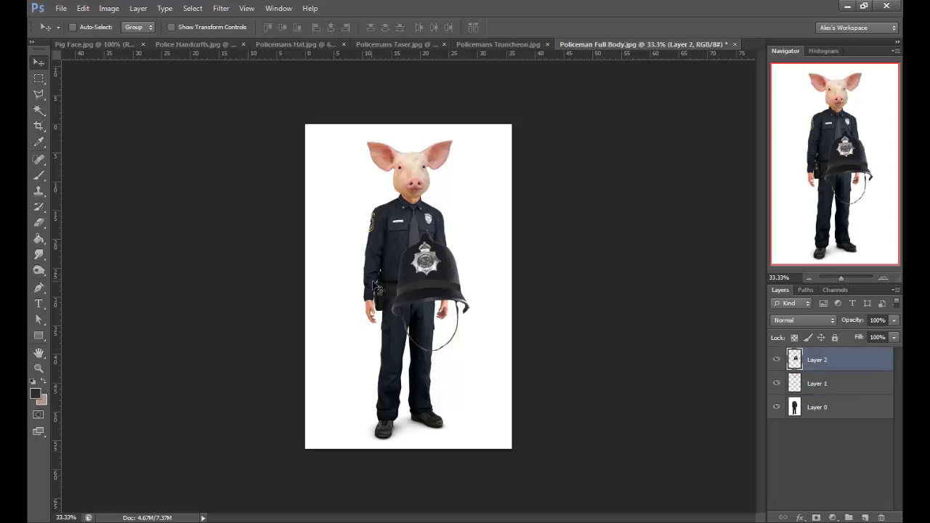
Step: Scale, slightly tilt and lower the hat onto the pig's head with Free Transform
key(ctrl+t)
mouse_move(468, 227)
mouse_down()
mouse_move(432, 279)
mouse_move(426, 143)
mouse_move(410, 110)
mouse_up()
drag(469, 172, 467, 162)
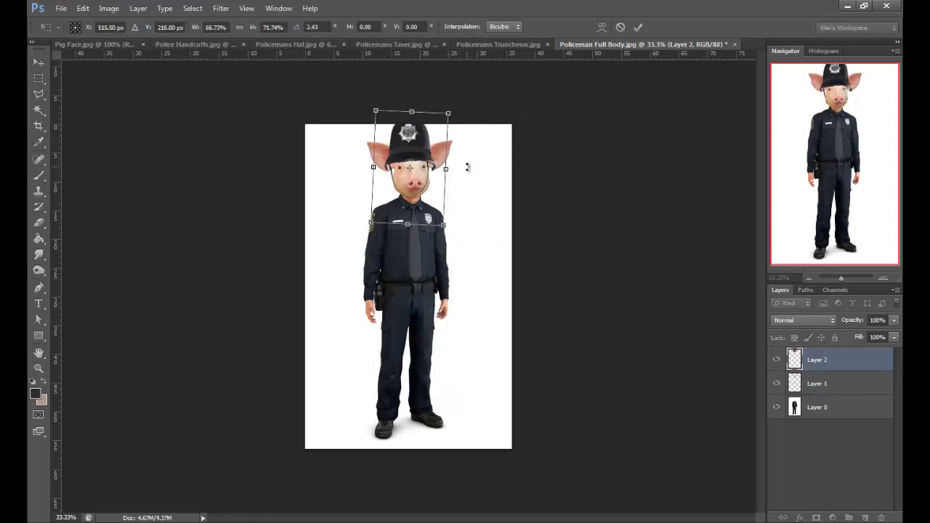
scroll(467, 162, up, 3)
drag(441, 204, 447, 218)
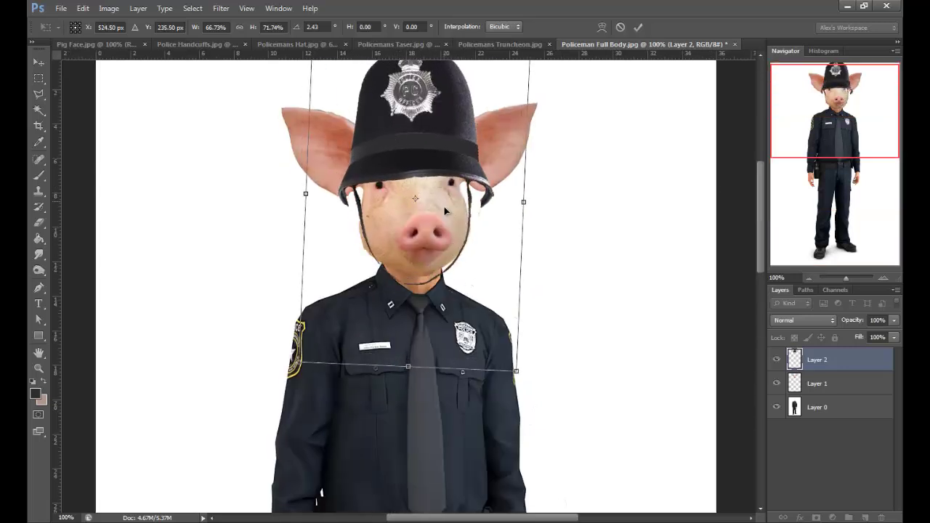
key(Up)
key(Up)
key(Up)
key(Up)
key(Up)
key(Up)
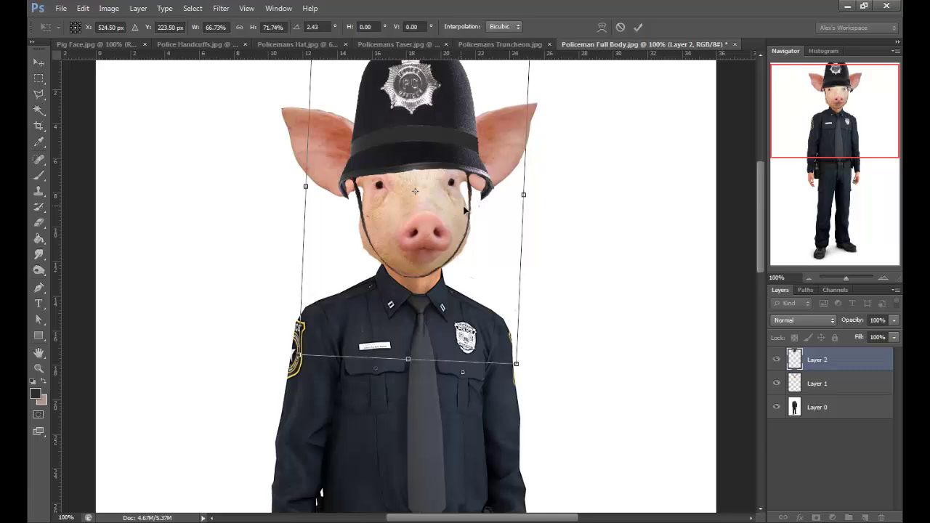
key(Return)
scroll(436, 254, down, 5)
scroll(436, 218, up, 3)
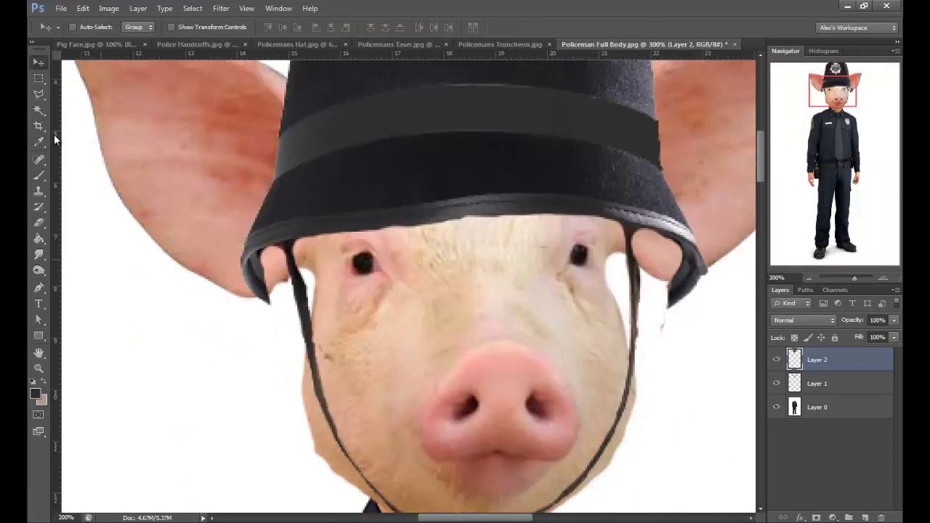
Step: Paint the left and right hat straps down beside the pig's cheeks
click(38, 141)
key(b)
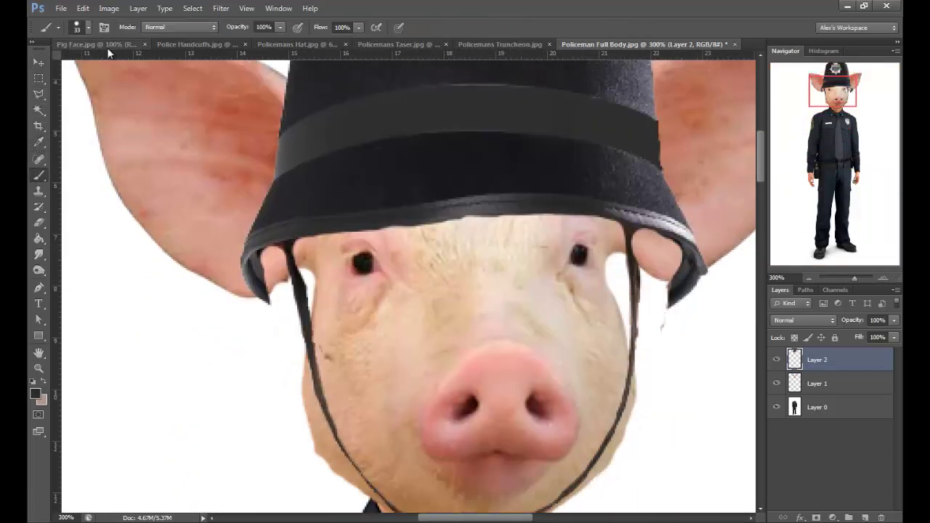
click(80, 27)
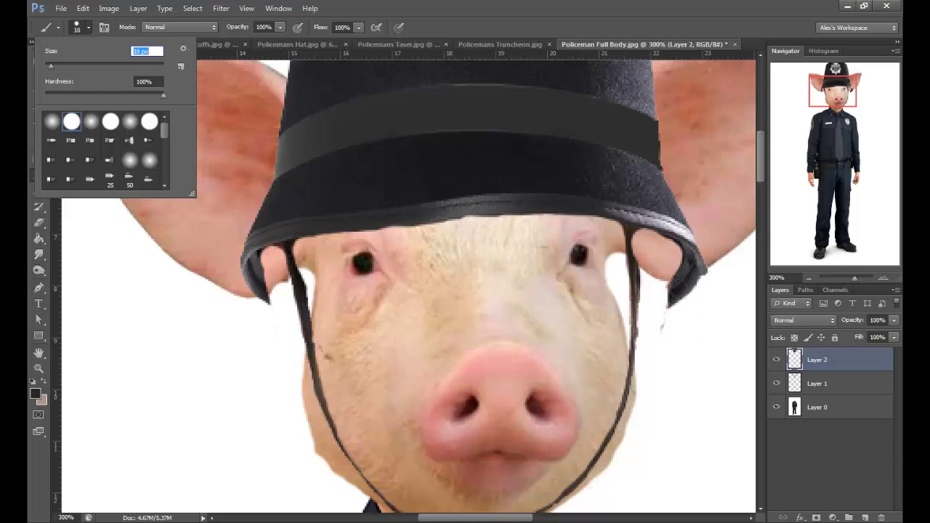
drag(679, 285, 644, 311)
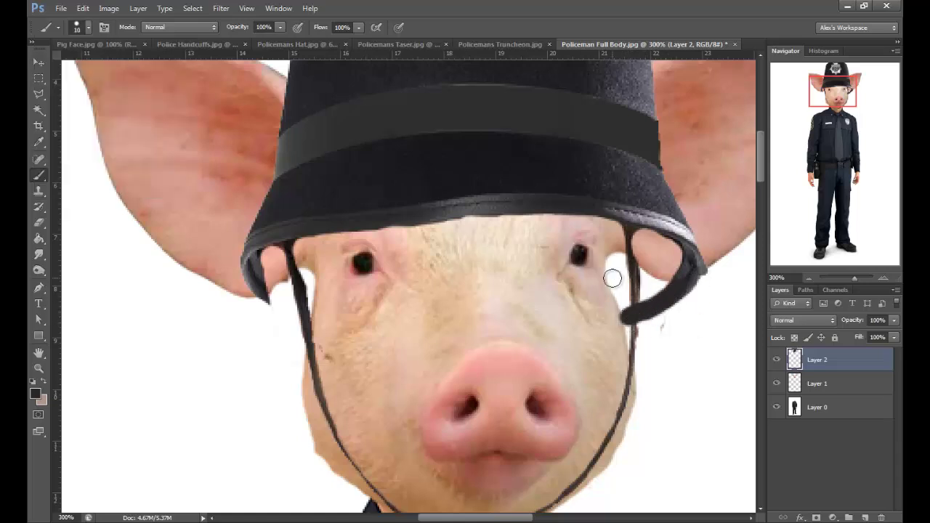
drag(261, 300, 292, 315)
Step: Set the brush size to 4 for touch-ups
click(40, 239)
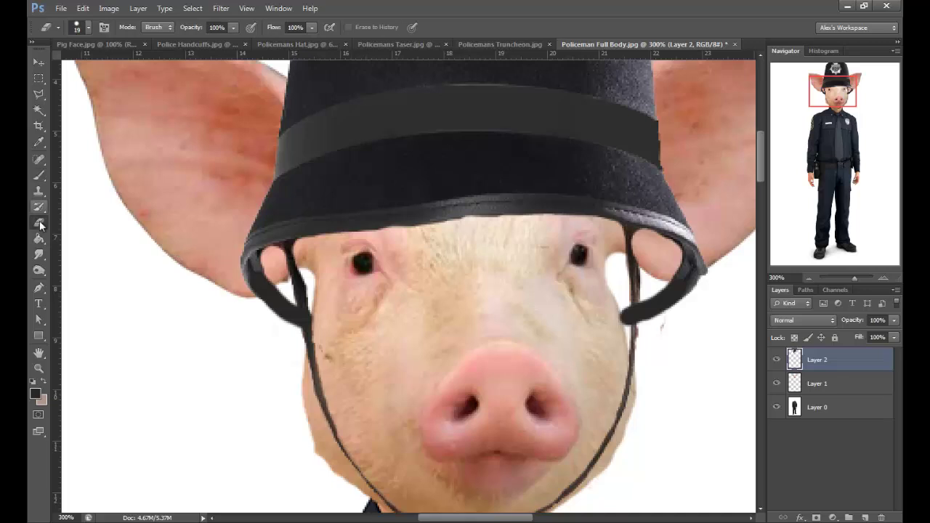
click(347, 311)
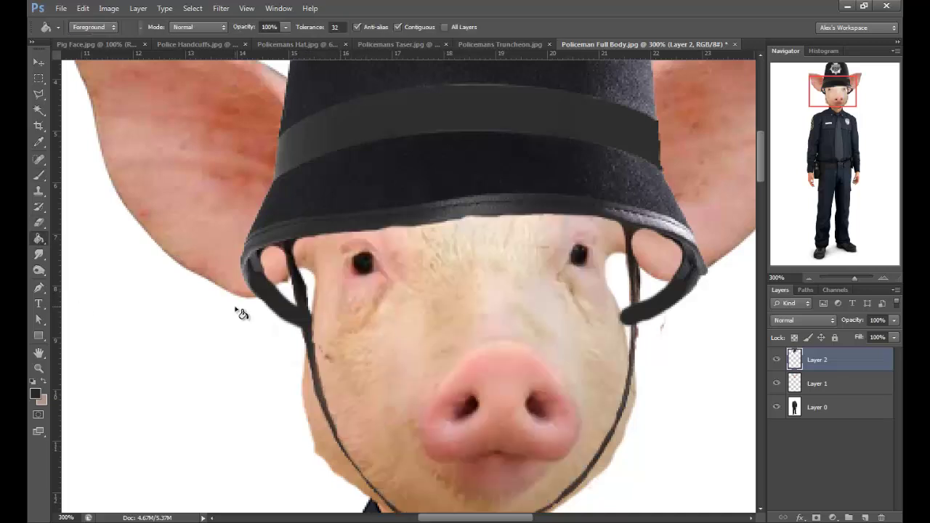
key(b)
click(87, 27)
key(Return)
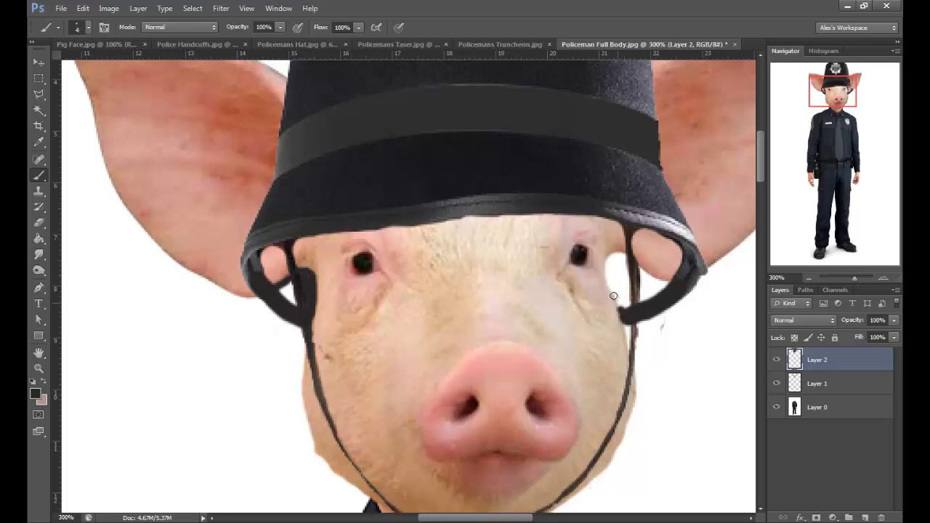
Step: Paint-bucket the gaps inside the left and right strap loops dark, then zoom out
key(g)
click(288, 293)
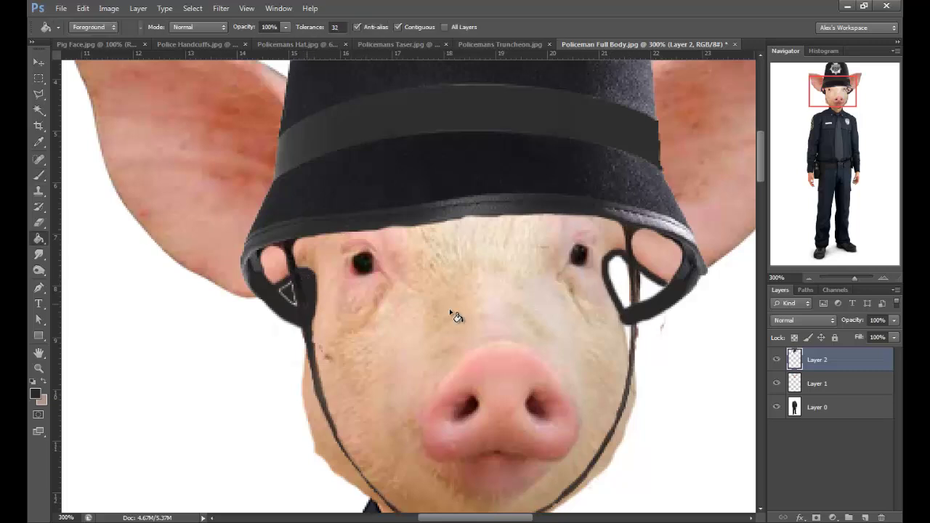
click(618, 282)
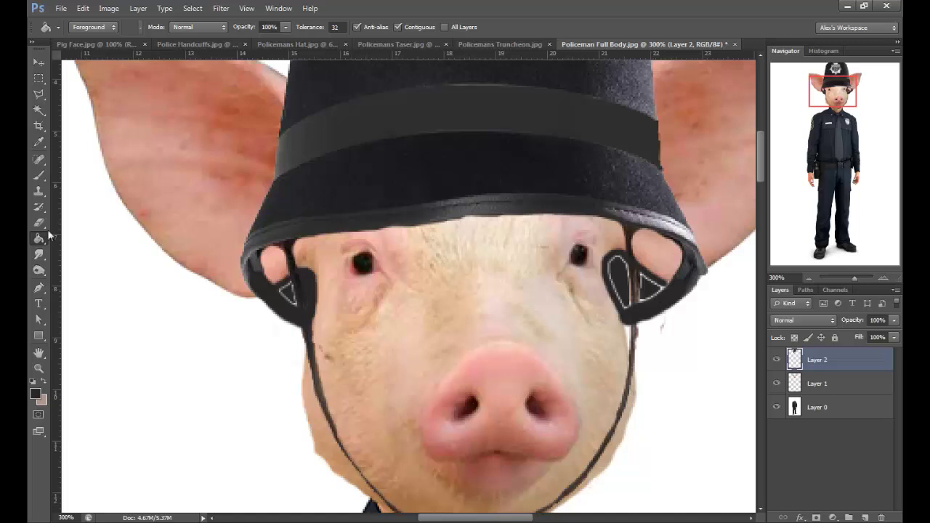
key(b)
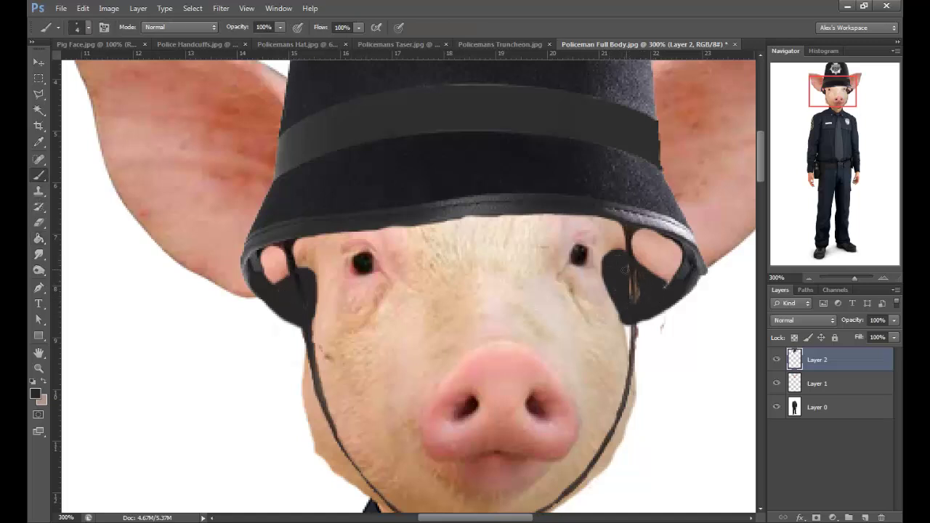
key(ctrl+minus)
key(ctrl+minus)
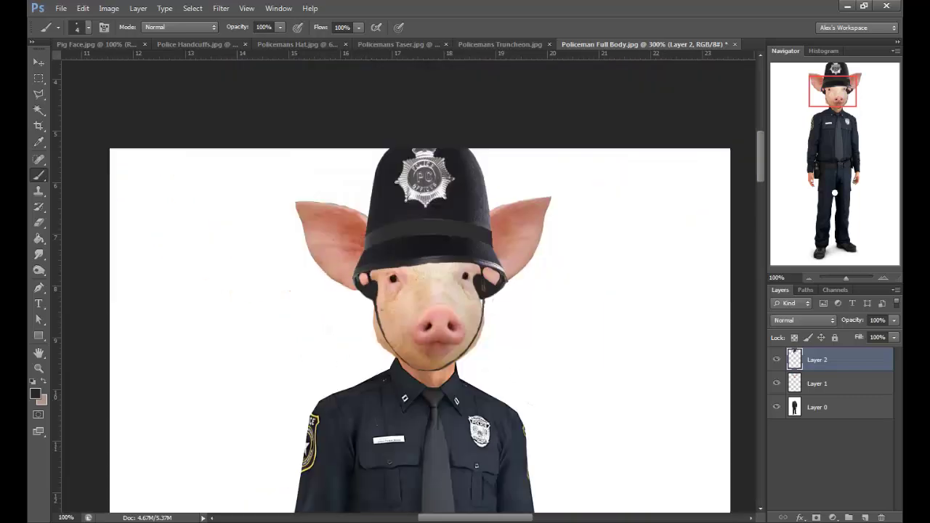
key(ctrl+minus)
key(ctrl+minus)
key(ctrl+minus)
Step: Increase the canvas height to 1700 pixels
click(109, 8)
click(145, 108)
click(566, 211)
click(541, 202)
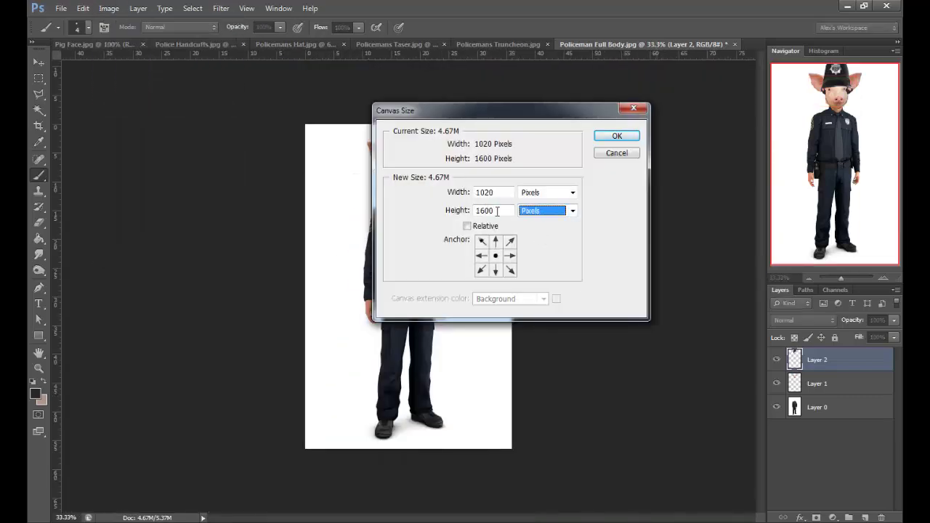
text(1700)
key(Return)
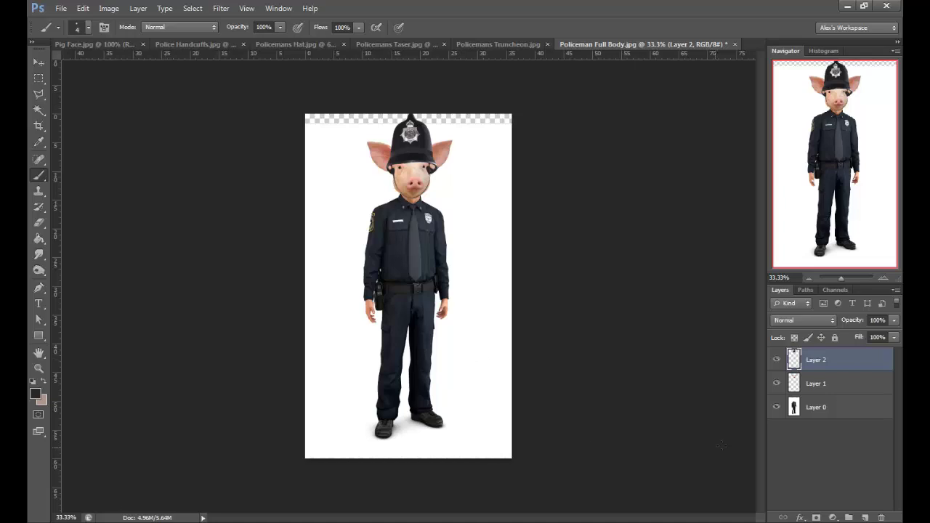
Step: Move all three policeman layers down the taller canvas
shift+click(826, 407)
key(v)
drag(407, 290, 407, 308)
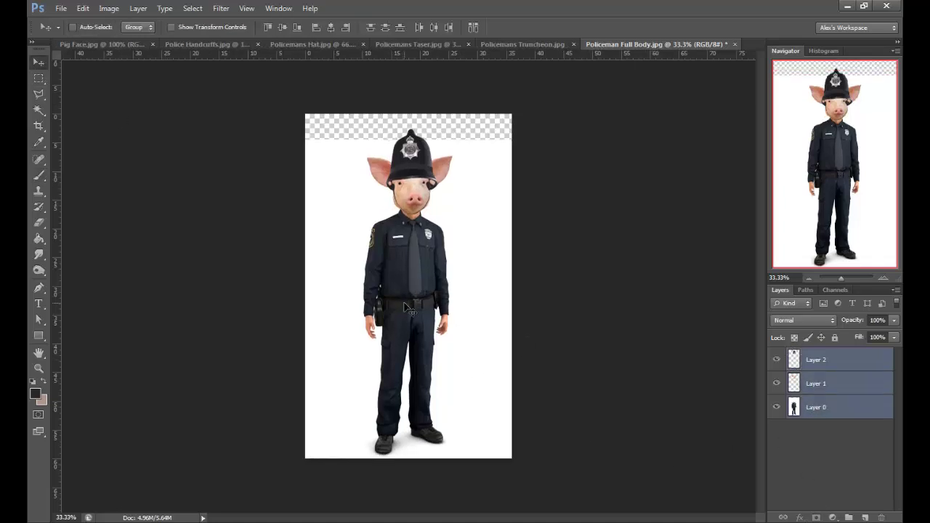
click(806, 436)
Step: Fill the empty top strip of the bottom policeman layer with pure white
key(g)
click(35, 394)
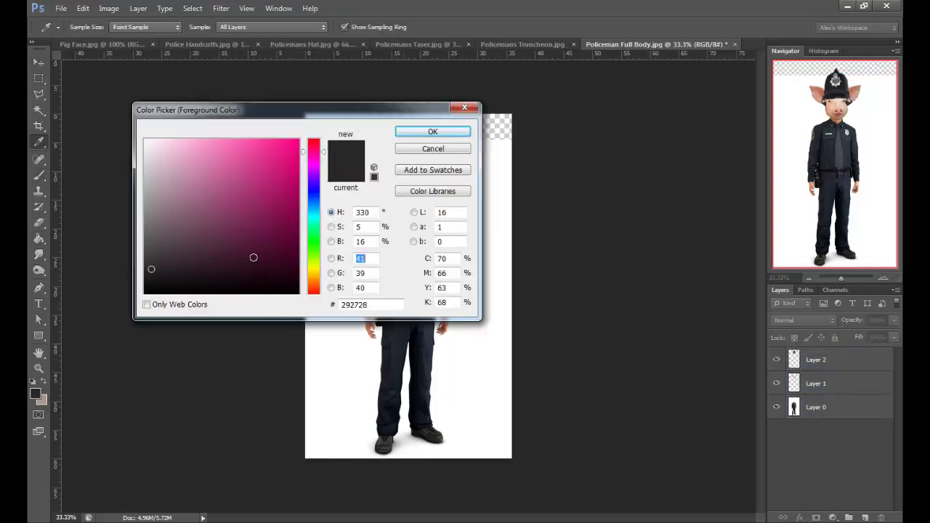
click(145, 139)
click(433, 132)
click(815, 407)
click(407, 127)
click(36, 65)
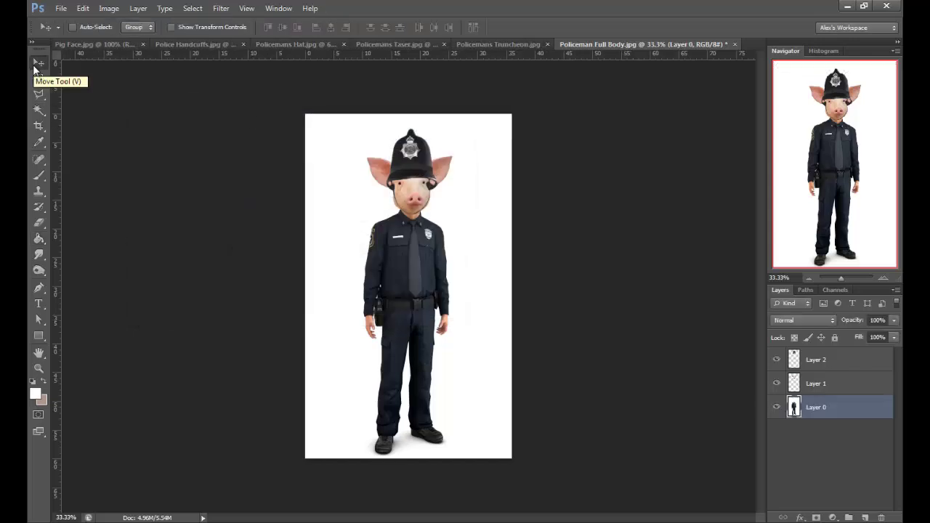
click(197, 44)
Step: Magic-erase the handcuffs' white background, cuff-ring interiors and drop shadow
right_click(39, 222)
click(86, 241)
click(182, 240)
click(276, 356)
click(511, 219)
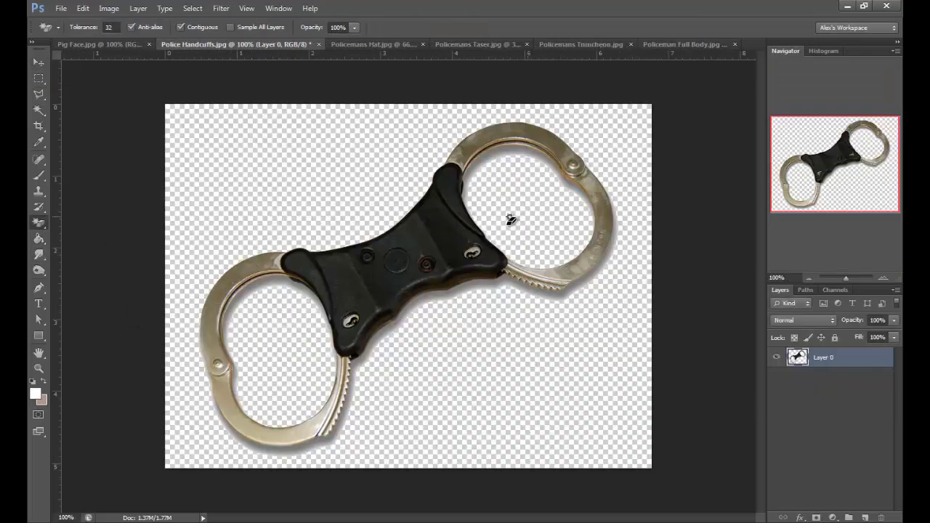
click(244, 291)
click(492, 155)
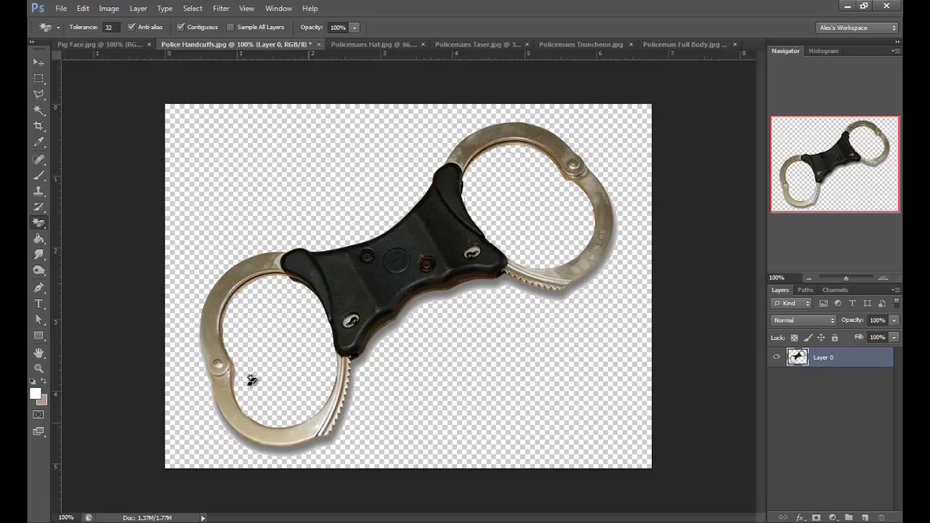
click(379, 334)
Step: Select the handcuffs with the Polygonal Lasso and copy them
click(38, 93)
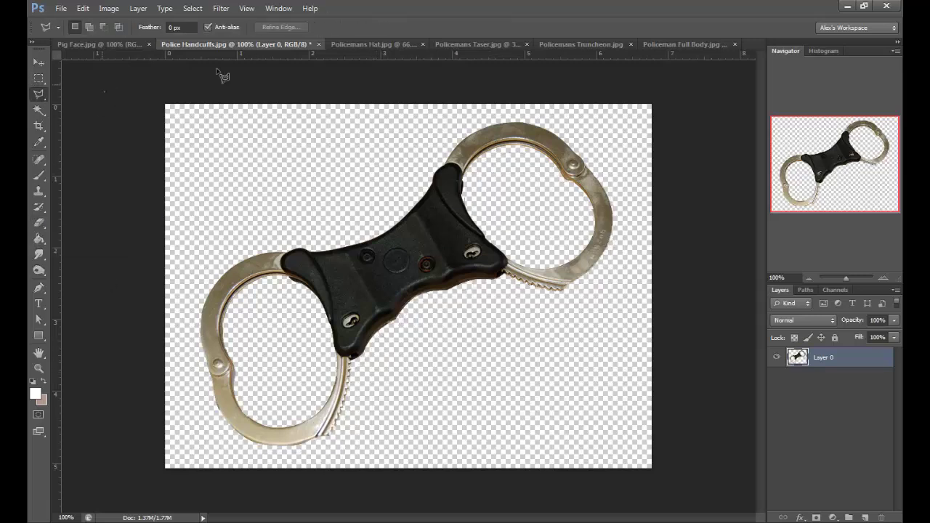
click(654, 100)
double_click(665, 482)
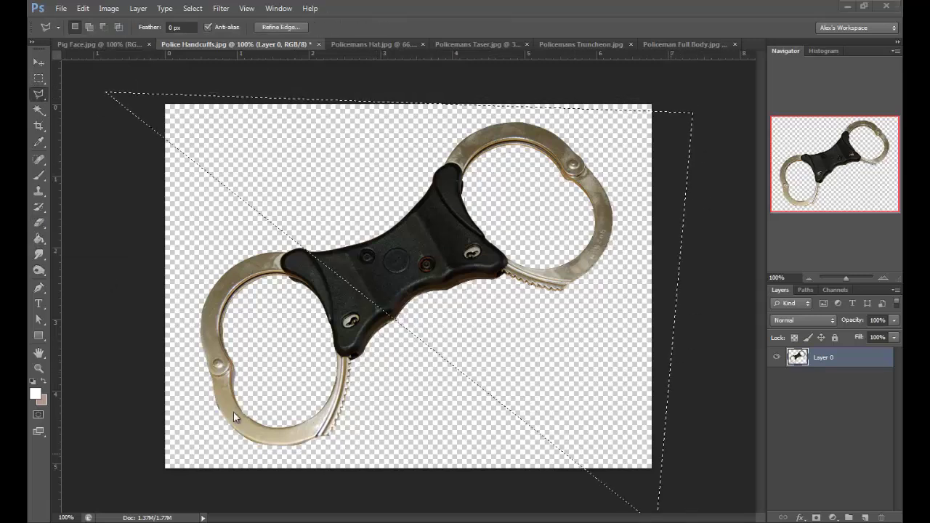
click(476, 99)
click(160, 91)
click(143, 492)
click(706, 502)
click(676, 103)
click(477, 99)
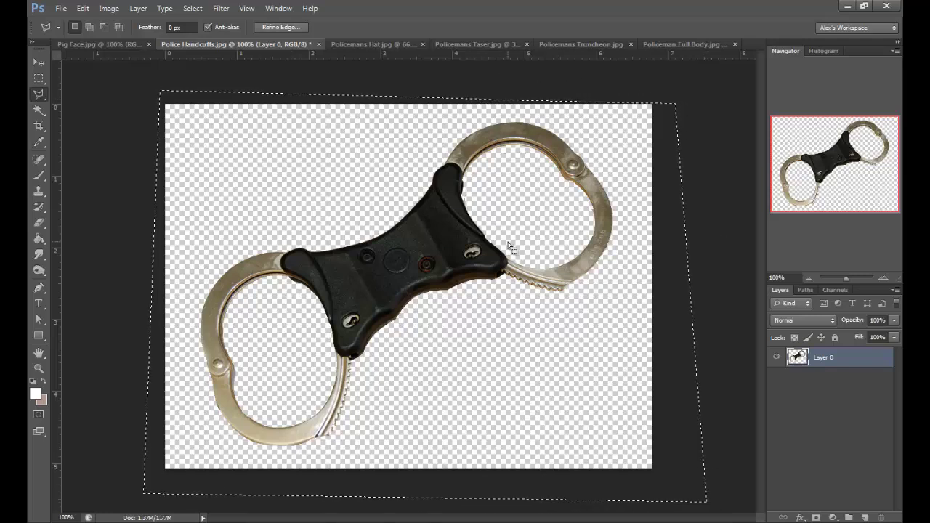
key(ctrl+c)
Step: Paste the handcuffs into the policeman image, shrunk and rotated onto the belt
click(680, 42)
key(ctrl+v)
key(ctrl+t)
mouse_move(339, 225)
mouse_down()
mouse_move(407, 293)
mouse_move(435, 299)
mouse_up()
mouse_move(481, 347)
mouse_down()
mouse_move(485, 287)
mouse_move(405, 299)
mouse_up()
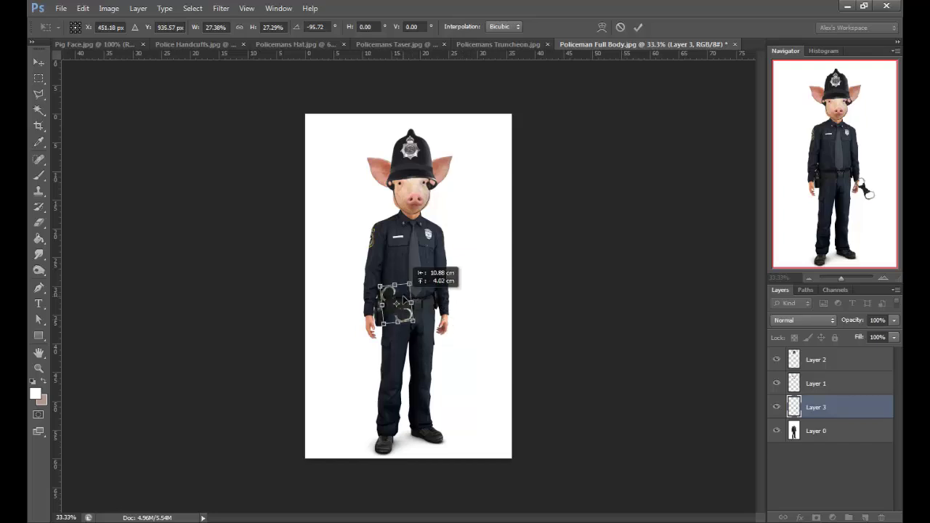
key(Return)
Step: Magic-erase the taser's white background, grey shadow and edge fringe
click(396, 44)
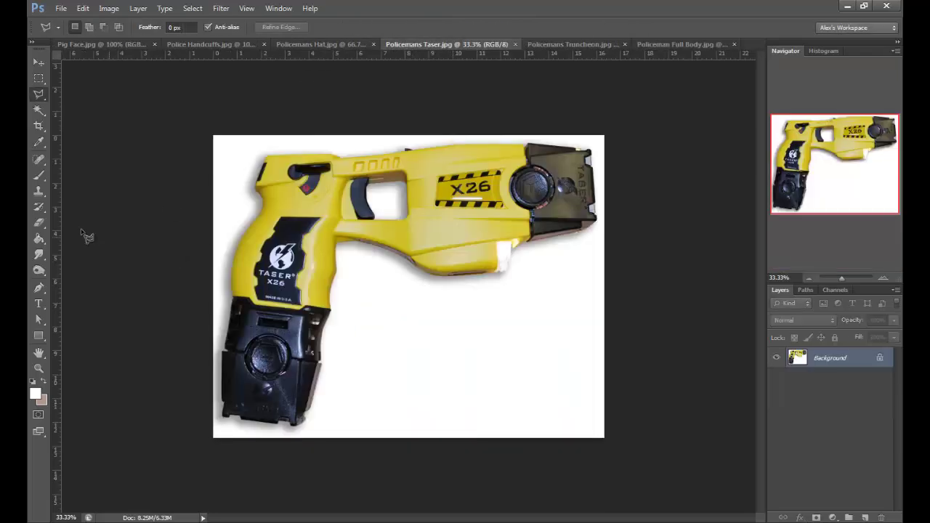
key(e)
click(417, 261)
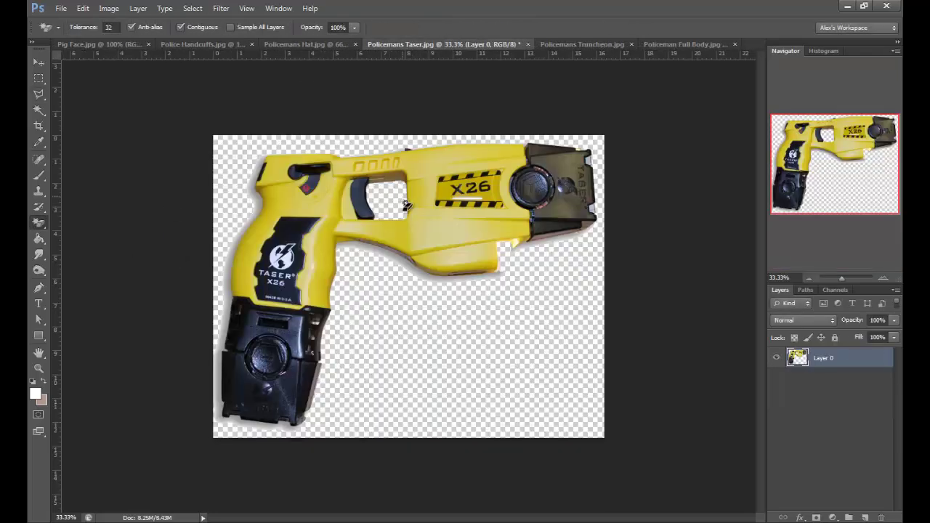
click(407, 266)
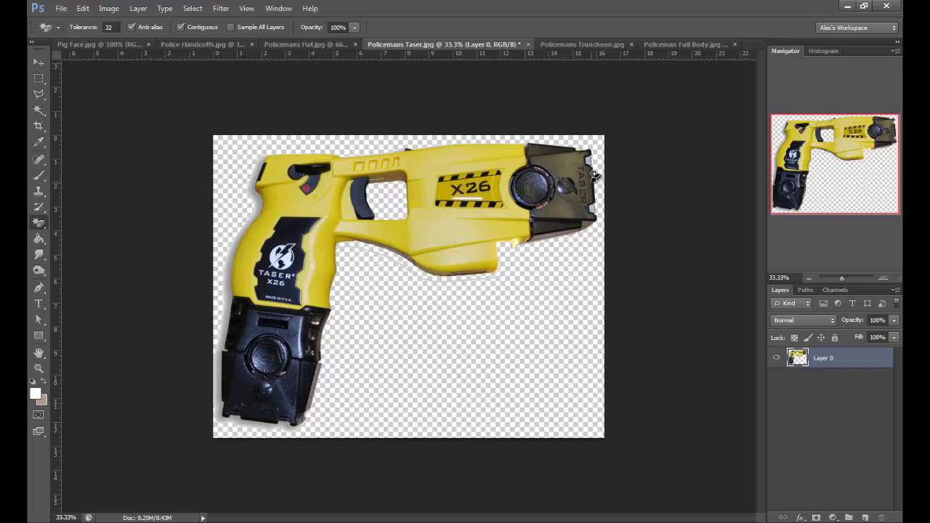
click(242, 212)
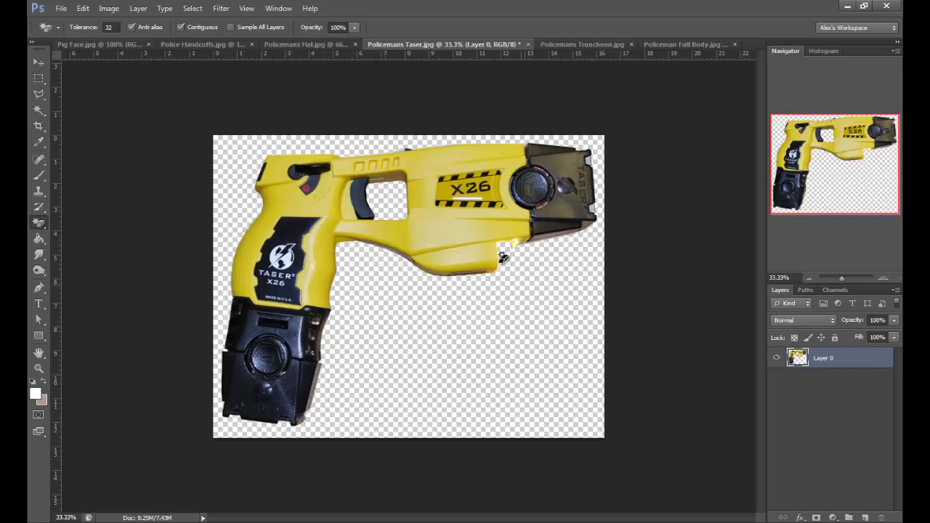
Step: Select the taser with the Polygonal Lasso and copy it
click(39, 93)
click(86, 94)
click(681, 107)
click(643, 479)
click(191, 478)
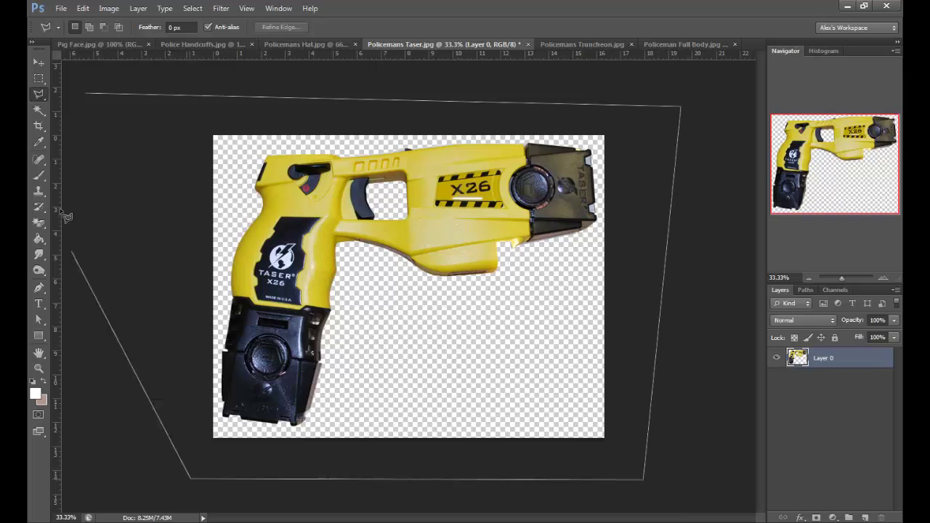
click(87, 95)
key(ctrl+c)
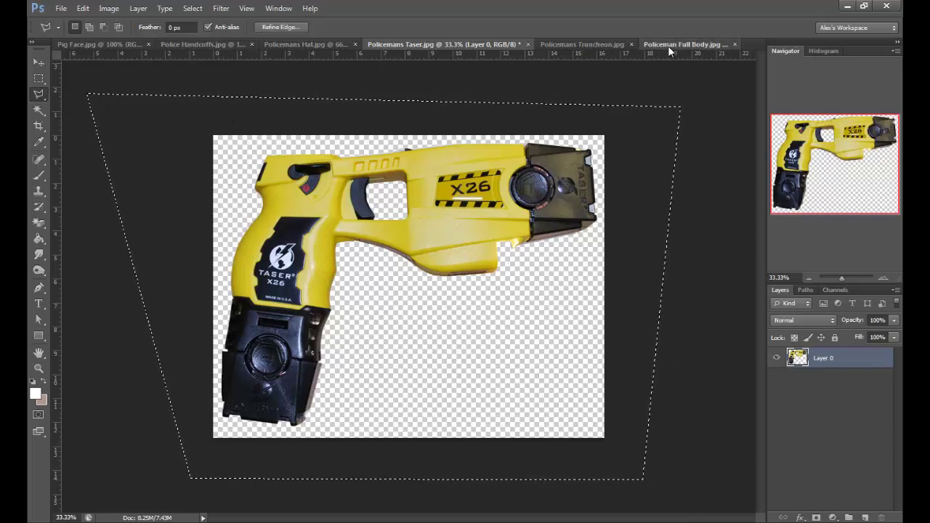
Step: Paste the taser into the policeman image as a new layer
click(668, 44)
key(ctrl+v)
key(ctrl+t)
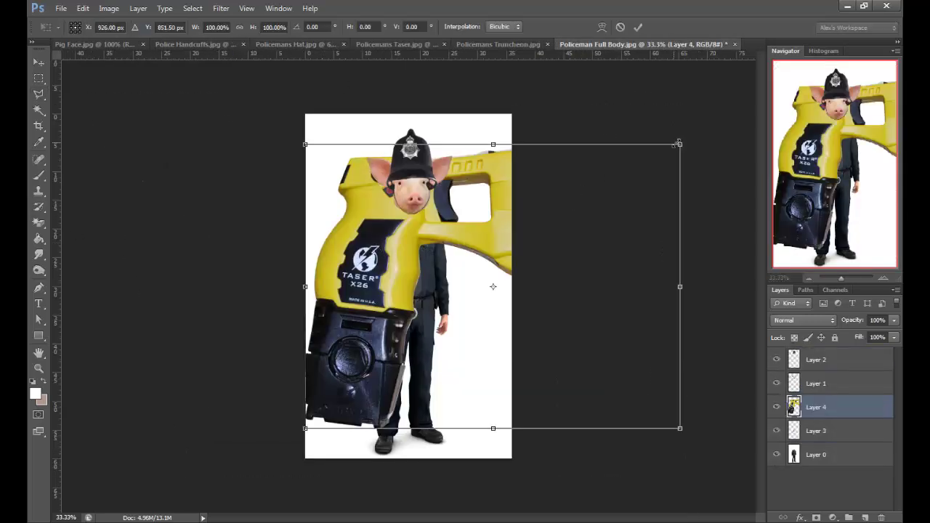
Step: Scale the taser to about 10%, rotate it about 85° and set it in the right hand
drag(678, 143, 349, 369)
drag(362, 406, 465, 343)
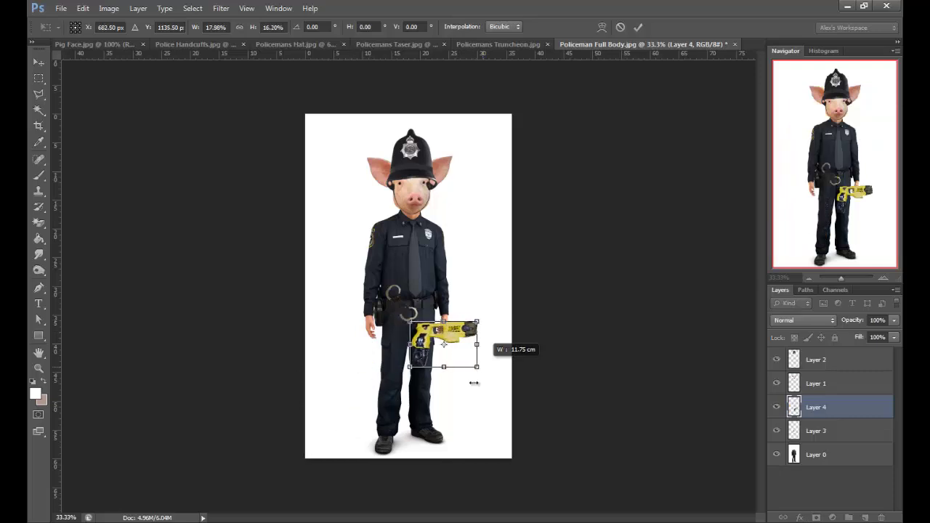
key(Escape)
key(ctrl+t)
drag(492, 145, 581, 353)
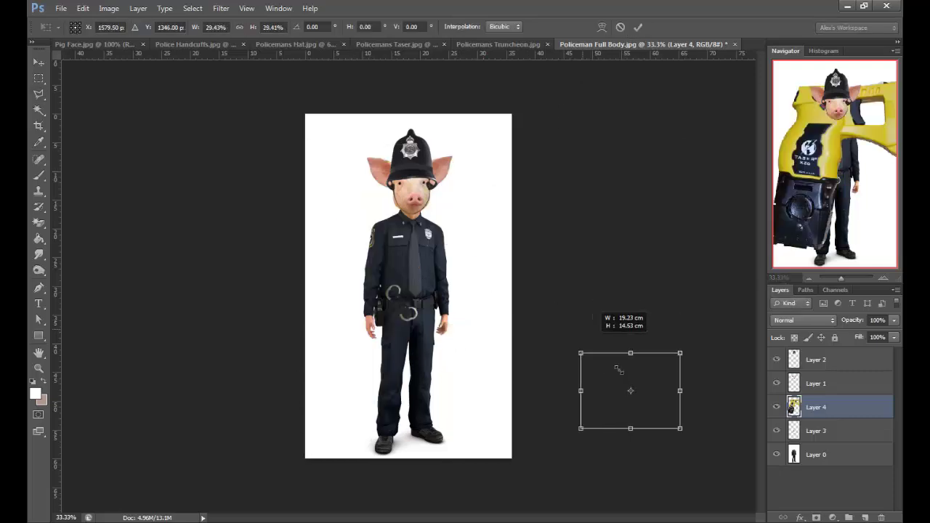
mouse_move(631, 389)
mouse_down()
mouse_move(461, 336)
mouse_move(495, 388)
mouse_up()
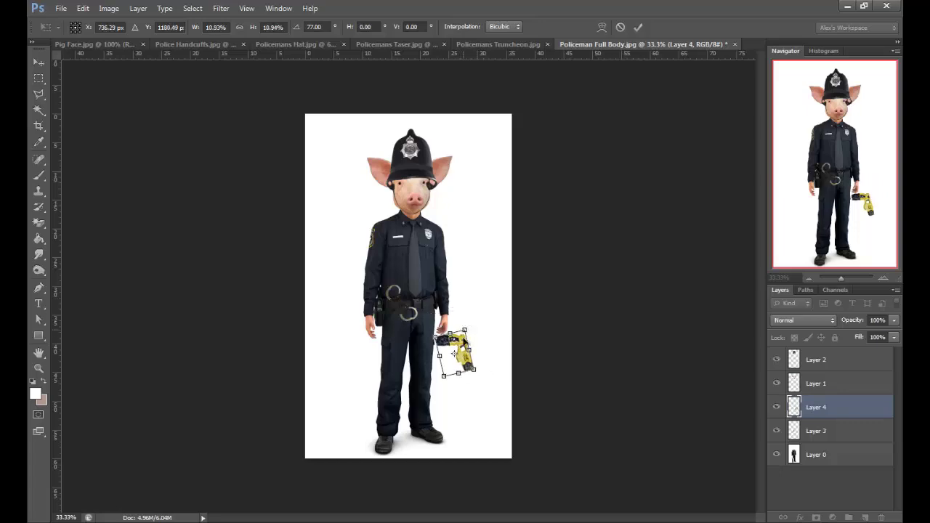
mouse_move(460, 339)
mouse_down()
mouse_move(446, 337)
mouse_move(454, 351)
mouse_up()
key(ctrl+plus)
key(ctrl+plus)
key(ctrl+plus)
scroll(748, 229, down, 5)
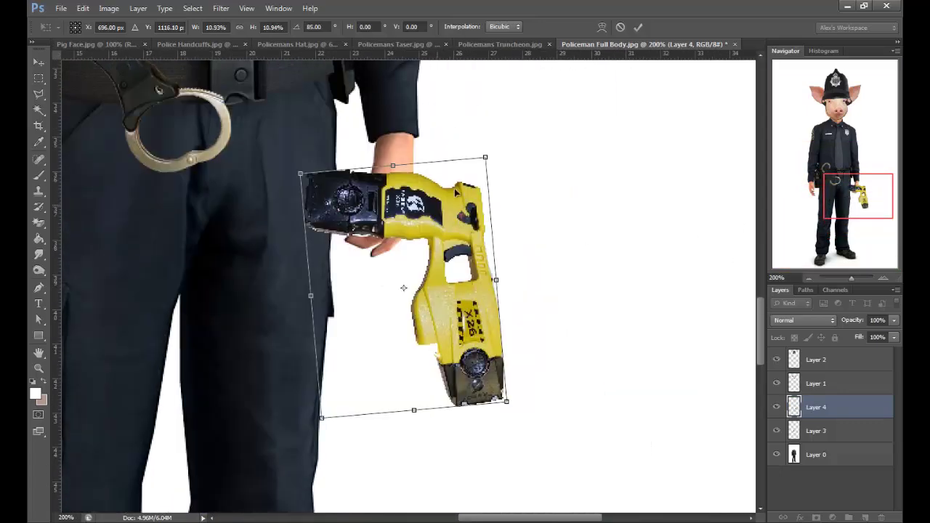
mouse_move(428, 207)
mouse_down()
mouse_move(415, 229)
mouse_move(425, 218)
mouse_up()
key(Return)
click(815, 454)
Step: Lasso the thumb on the hand and copy it to its own layer
right_click(40, 95)
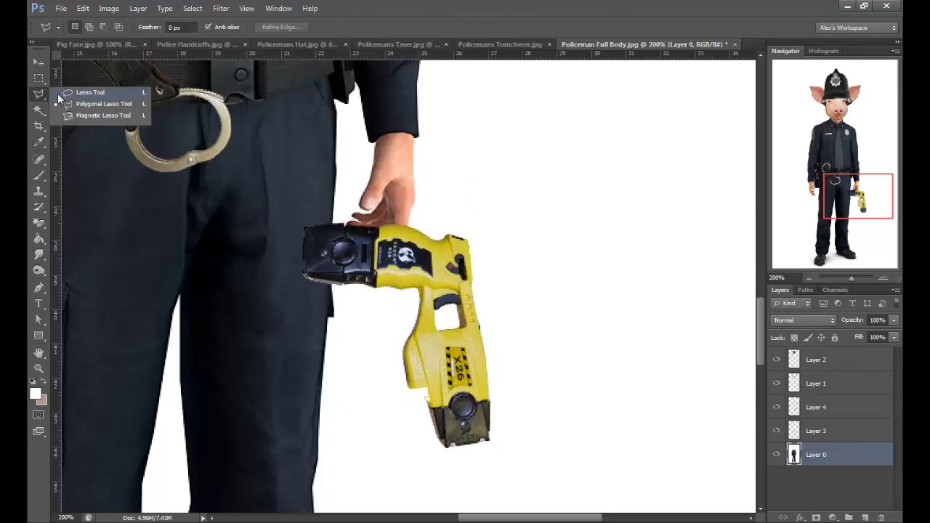
click(64, 93)
mouse_move(377, 174)
mouse_down()
mouse_move(365, 202)
mouse_move(377, 176)
mouse_move(407, 190)
mouse_up()
key(Return)
key(Return)
key(Return)
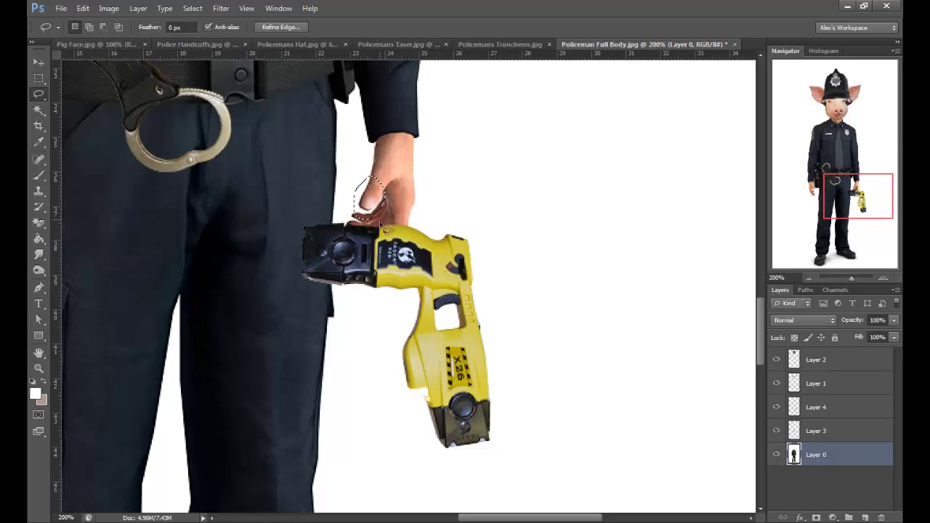
drag(374, 215, 398, 190)
key(ctrl+j)
Step: Raise the taser in the hand and stack the thumb layer on top, over the grip
click(36, 63)
drag(393, 207, 531, 195)
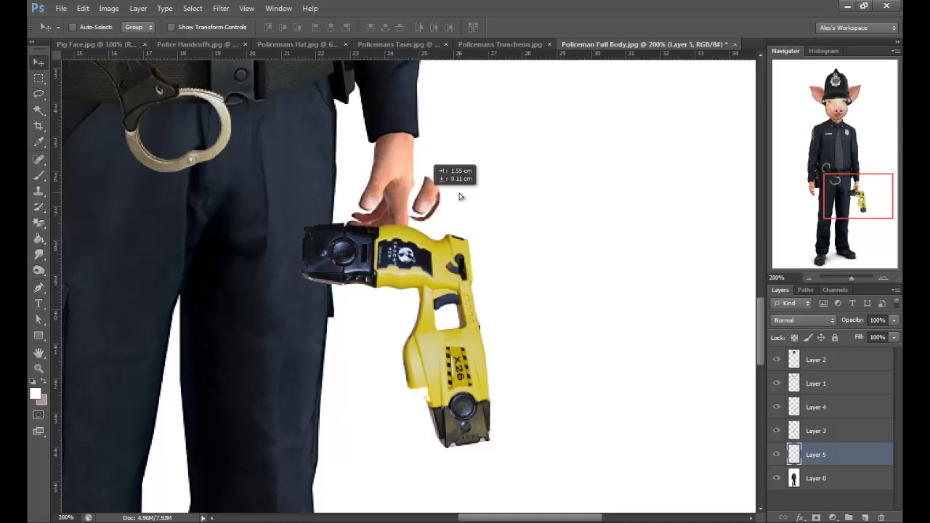
click(818, 410)
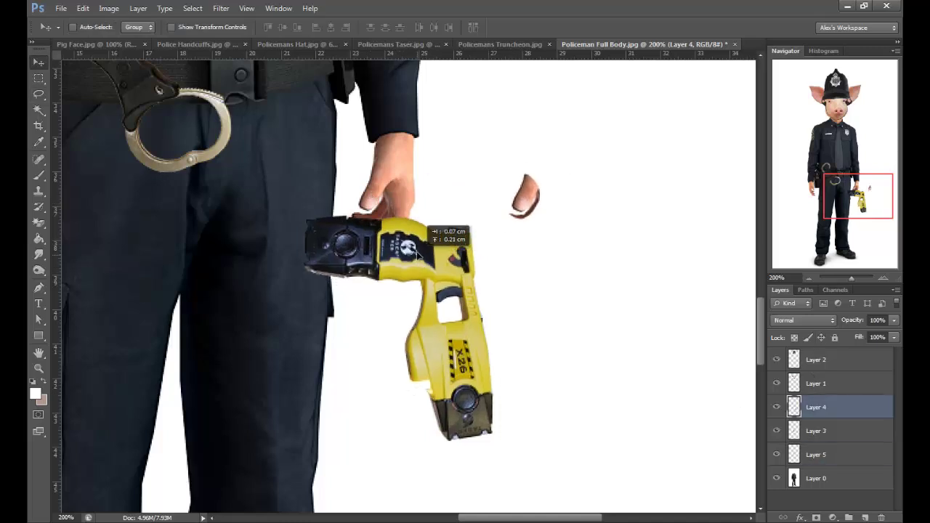
drag(419, 268, 420, 234)
click(828, 454)
drag(524, 194, 376, 208)
drag(815, 448, 824, 357)
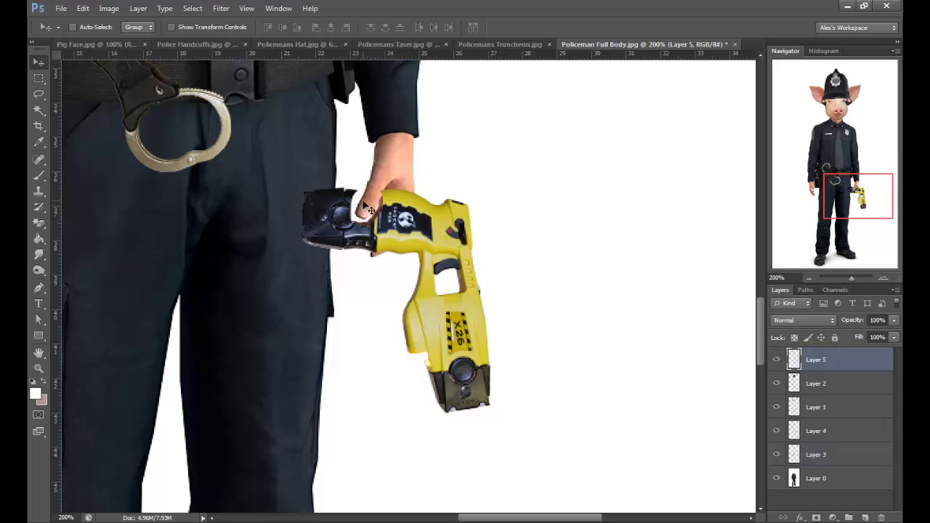
drag(385, 208, 450, 224)
key(e)
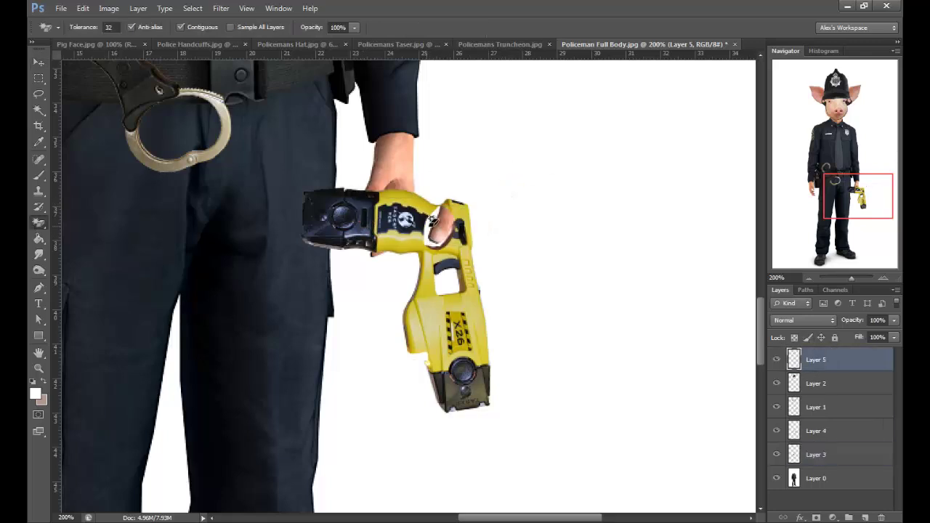
drag(436, 231, 387, 224)
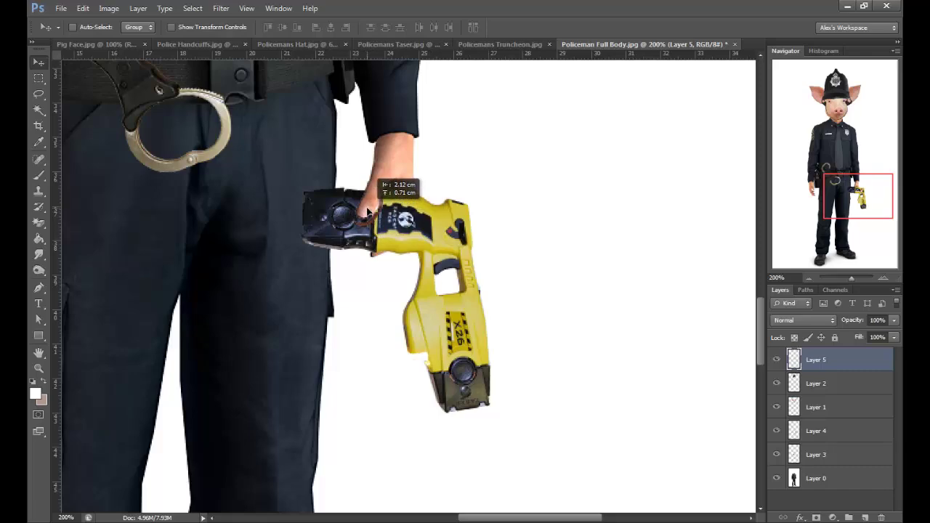
right_click(39, 222)
click(80, 220)
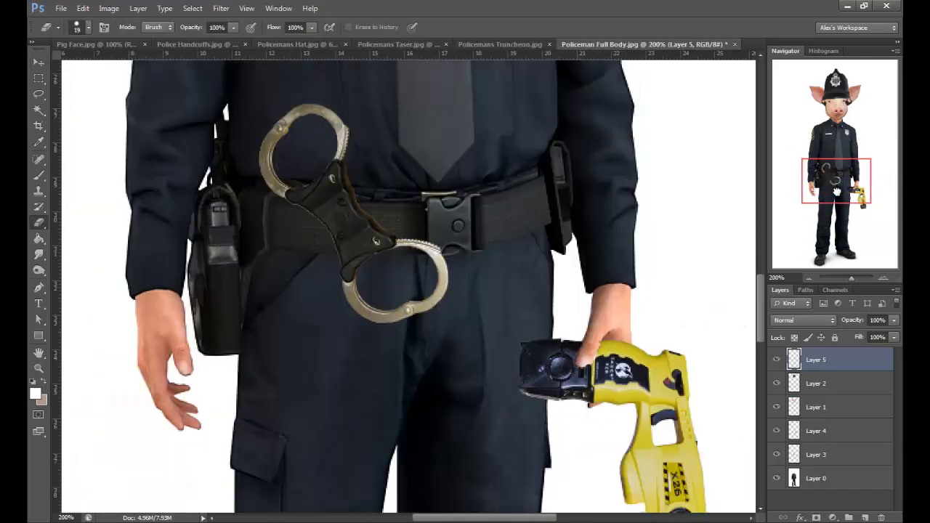
Step: Erase the truncheon's white background and copy it with a Polygonal Lasso selection
click(500, 45)
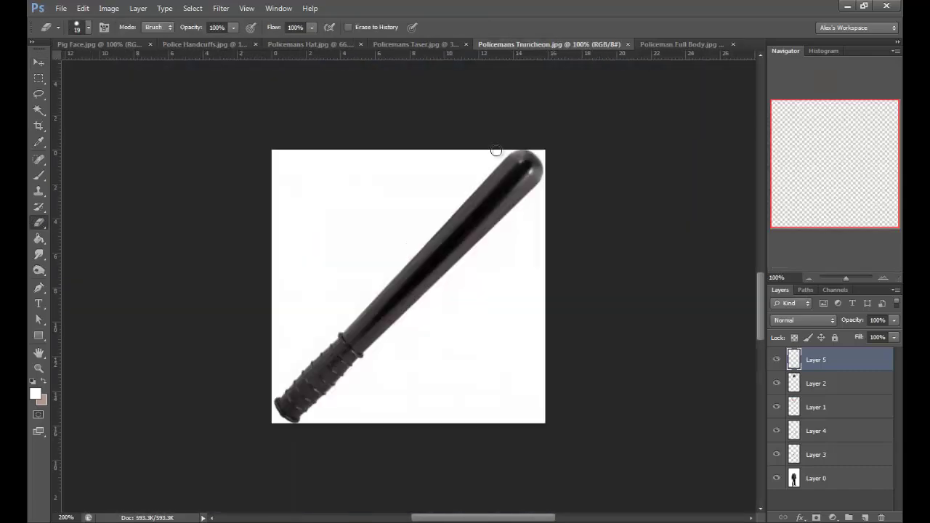
key(shift+e)
click(306, 242)
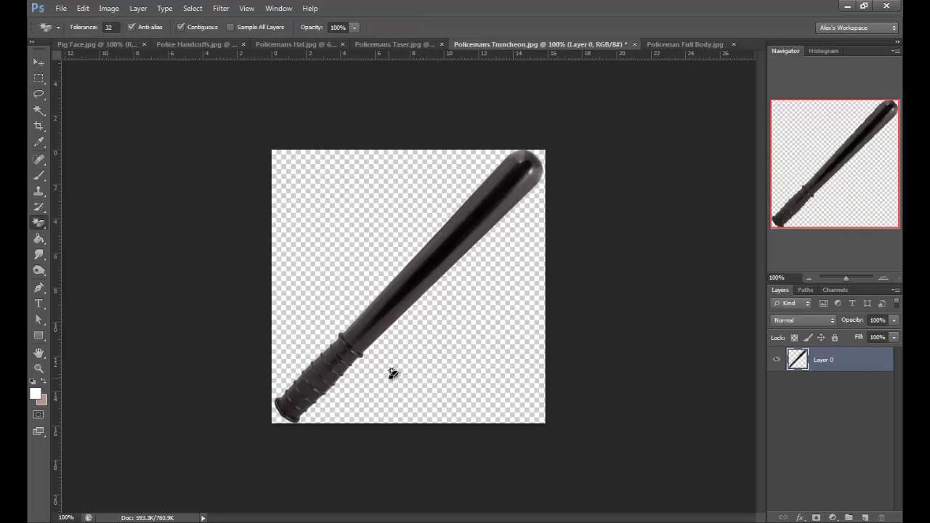
right_click(39, 93)
click(137, 103)
click(621, 97)
click(590, 436)
click(139, 106)
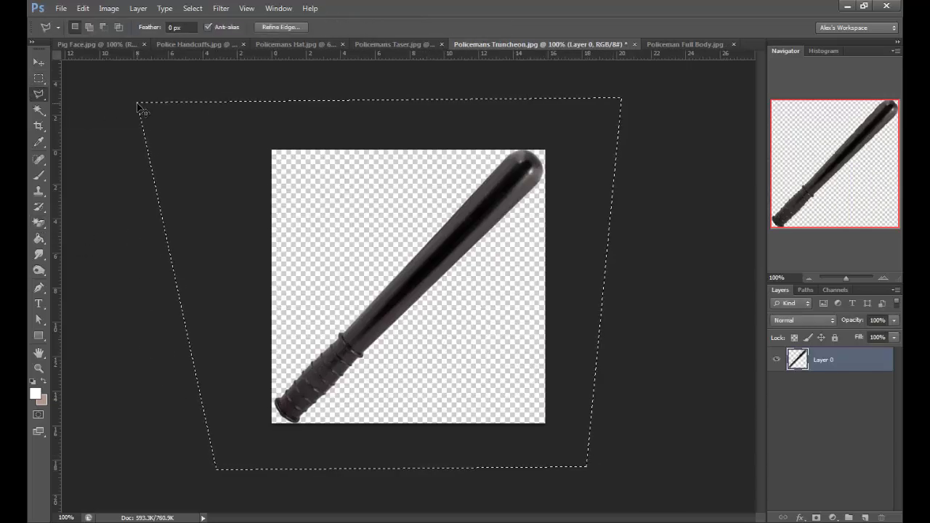
key(ctrl+c)
Step: Paste the truncheon into the policeman image as a new layer
click(688, 44)
key(ctrl+v)
key(ctrl+t)
Step: Scale the truncheon to about 56%, rotate it about -162° and place it at the left hand
drag(884, 184, 891, 162)
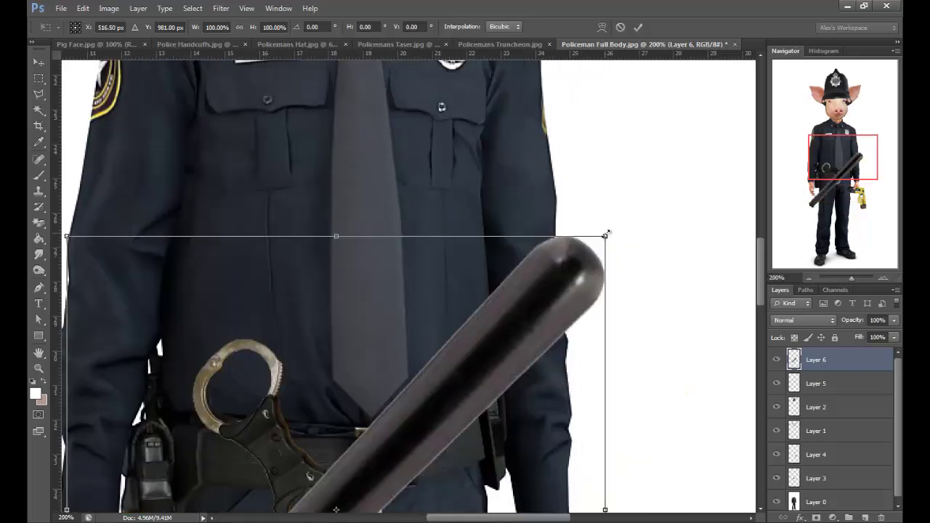
drag(604, 235, 557, 191)
key(ctrl+minus)
key(ctrl+minus)
key(ctrl+minus)
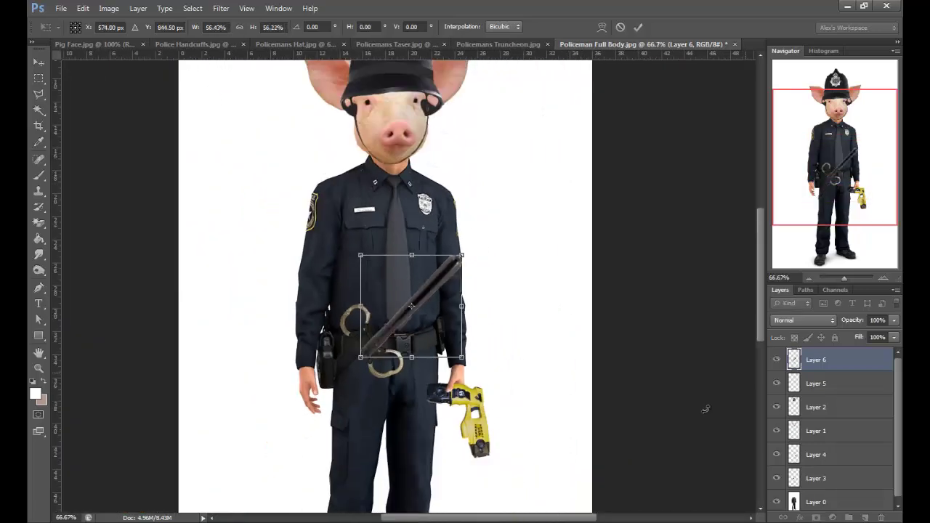
drag(508, 265, 261, 393)
drag(407, 305, 269, 403)
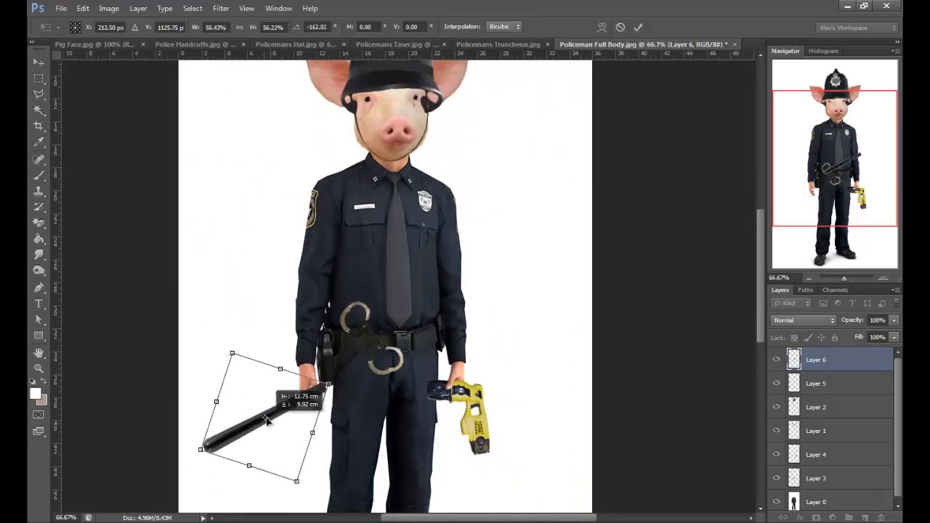
key(Return)
key(ctrl+plus)
key(ctrl+plus)
drag(812, 172, 808, 190)
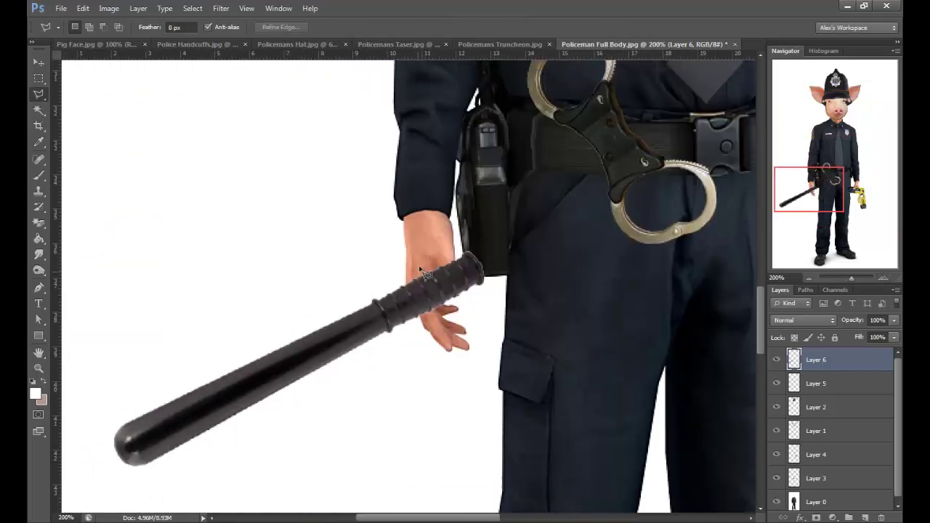
key(v)
drag(334, 366, 350, 420)
Step: Lasso the fingertips on the original policeman layer and copy them to a new layer
click(833, 507)
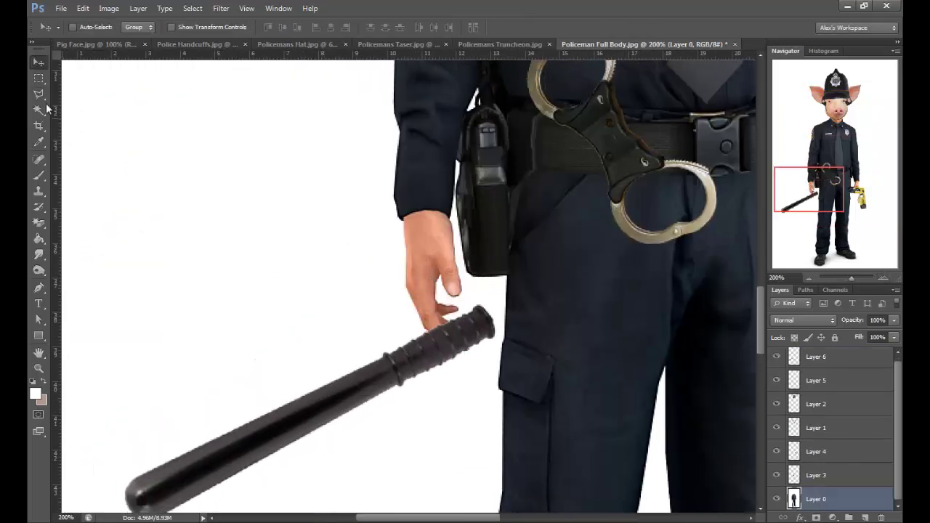
click(40, 93)
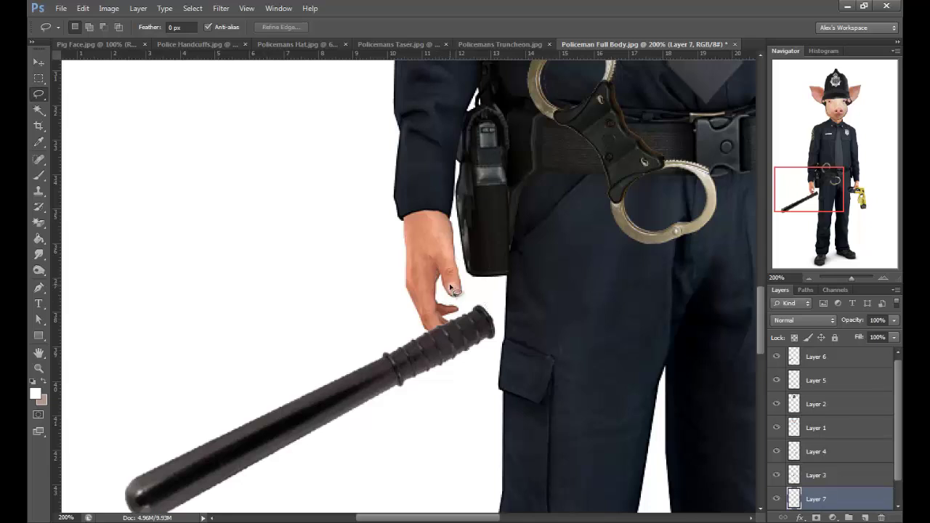
drag(447, 287, 317, 261)
key(ctrl+j)
Step: Raise the truncheon up into the policeman's hand
ctrl+click(390, 390)
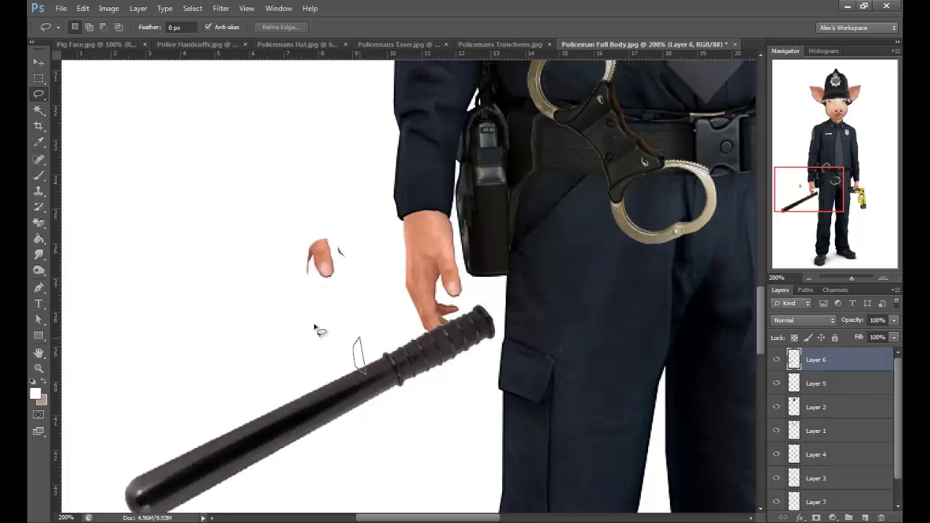
key(v)
drag(358, 339, 351, 297)
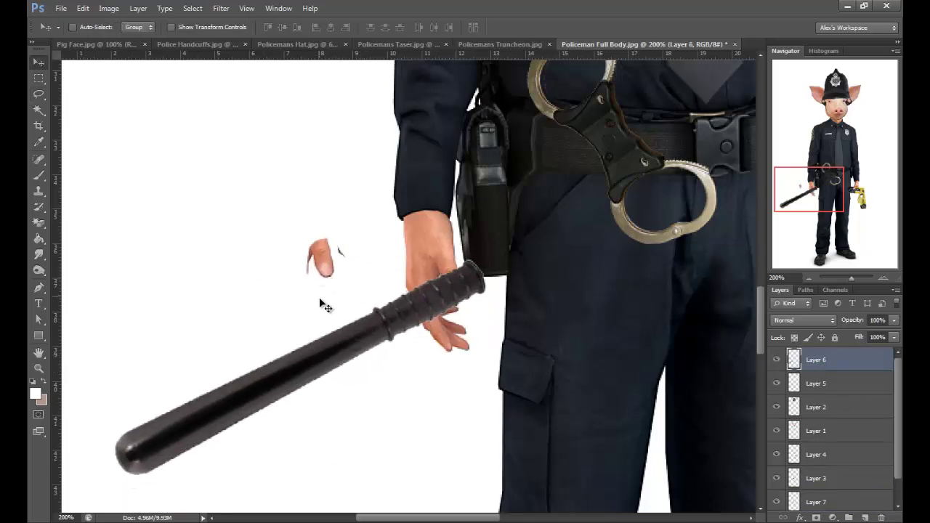
click(799, 384)
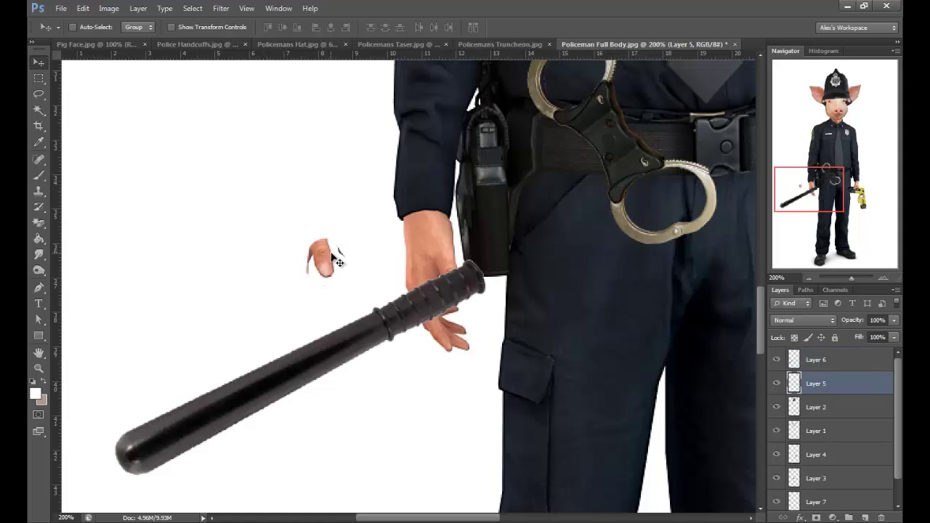
key(alt+bracketright)
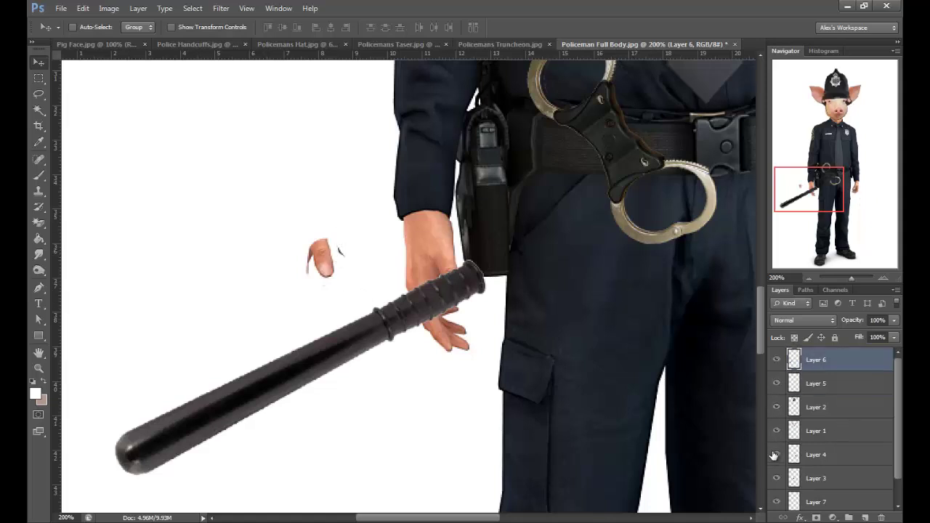
Step: Shift the fingertip piece left and position it over the hand, switching eraser type
click(778, 503)
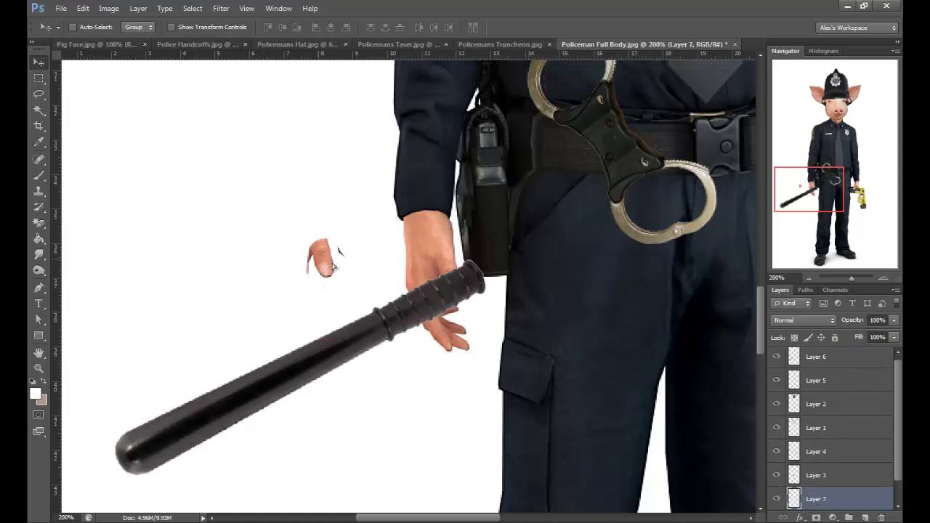
drag(331, 263, 310, 260)
right_click(39, 222)
click(101, 244)
key(shift+e)
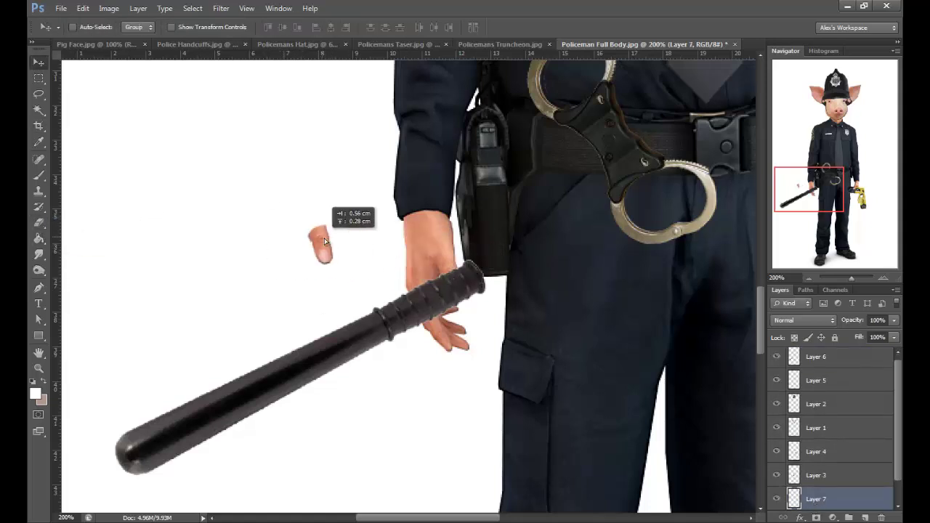
drag(301, 254, 409, 244)
Step: Stack the finger layer above the truncheon and fit the whole image on screen
right_click(38, 223)
click(63, 232)
key(v)
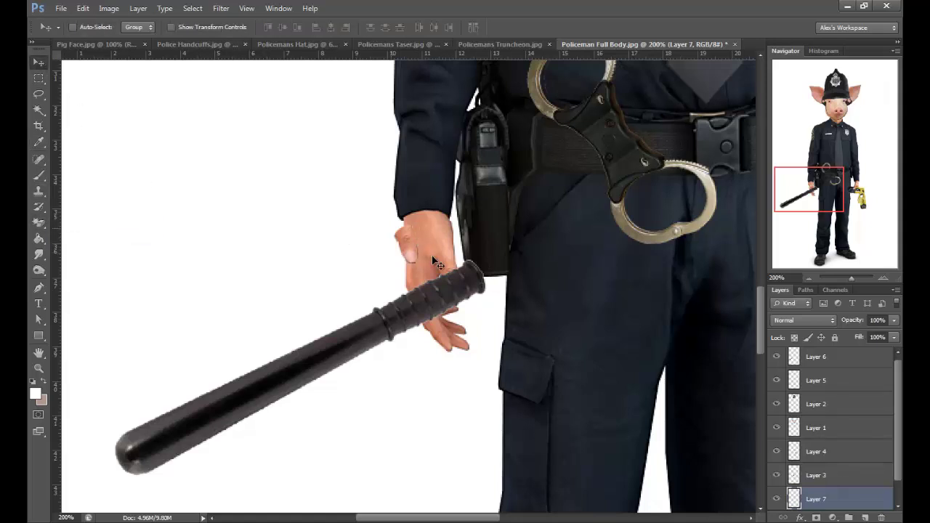
drag(837, 493, 828, 350)
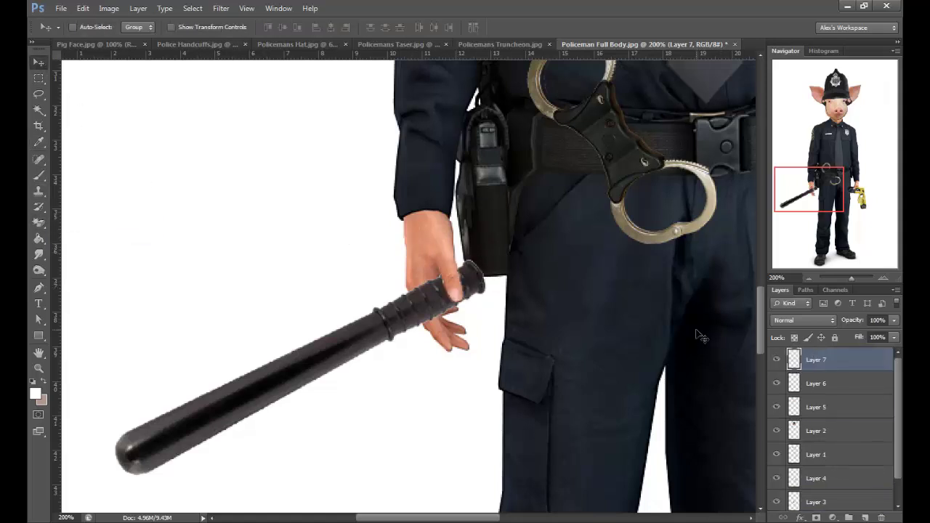
key(ctrl+0)
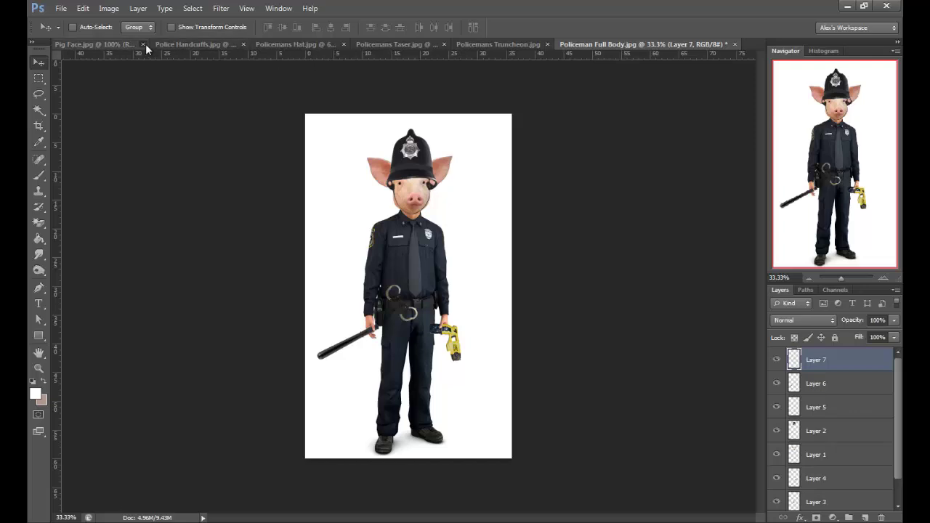